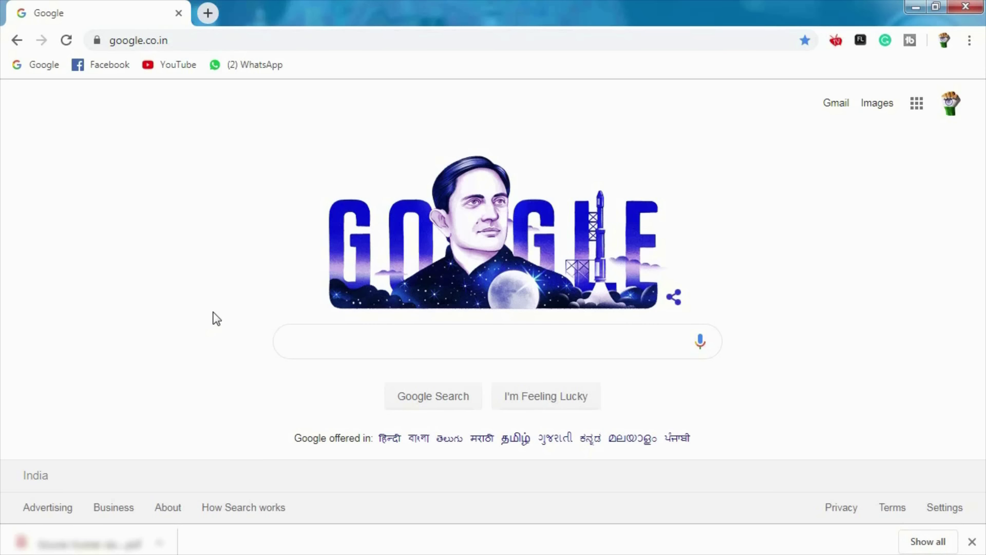
Step: Search Google for 'pf withdrawal' and open the 'Member Home - Employees Provident Fund' result
{"action": "left_click", "coordinate": [367, 338]}
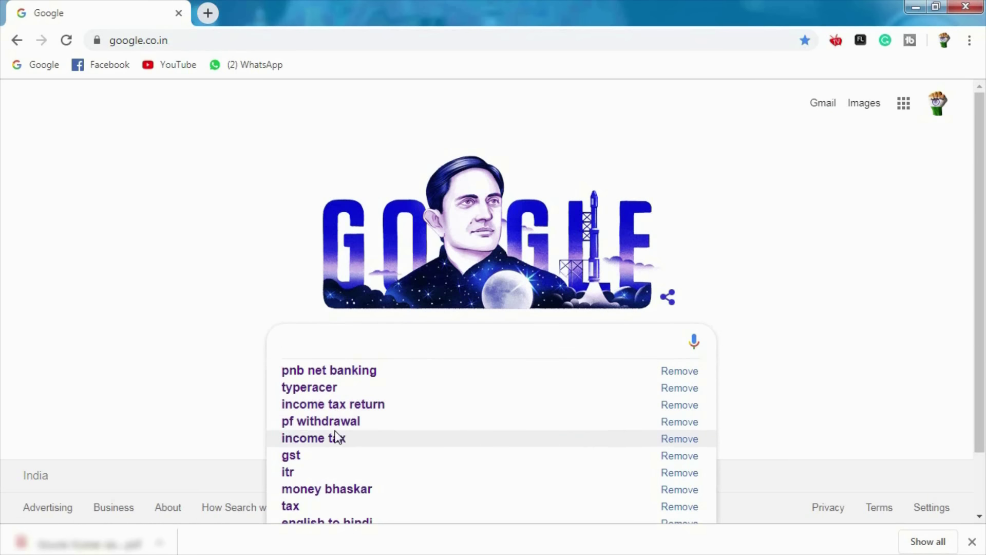
{"action": "left_click", "coordinate": [356, 422]}
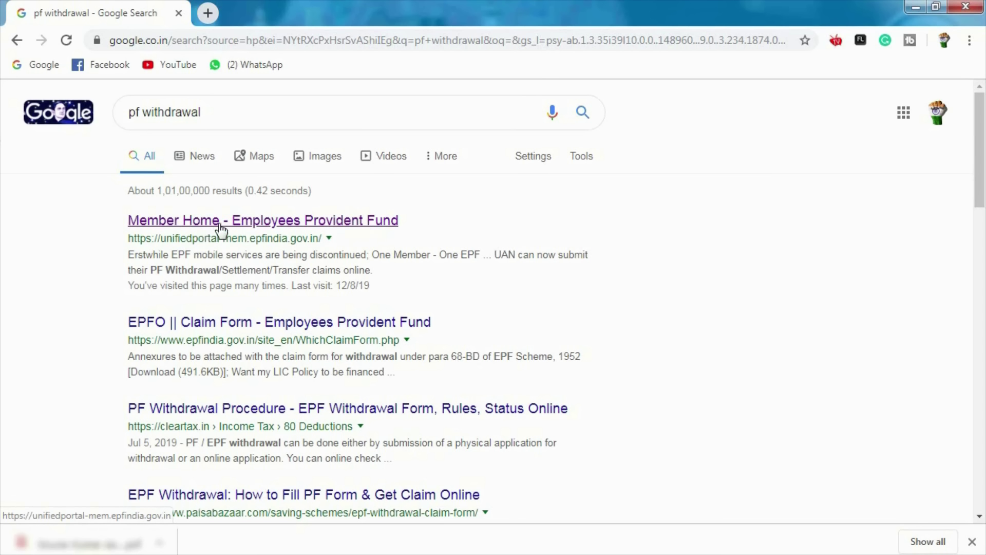
{"action": "left_click", "coordinate": [223, 225]}
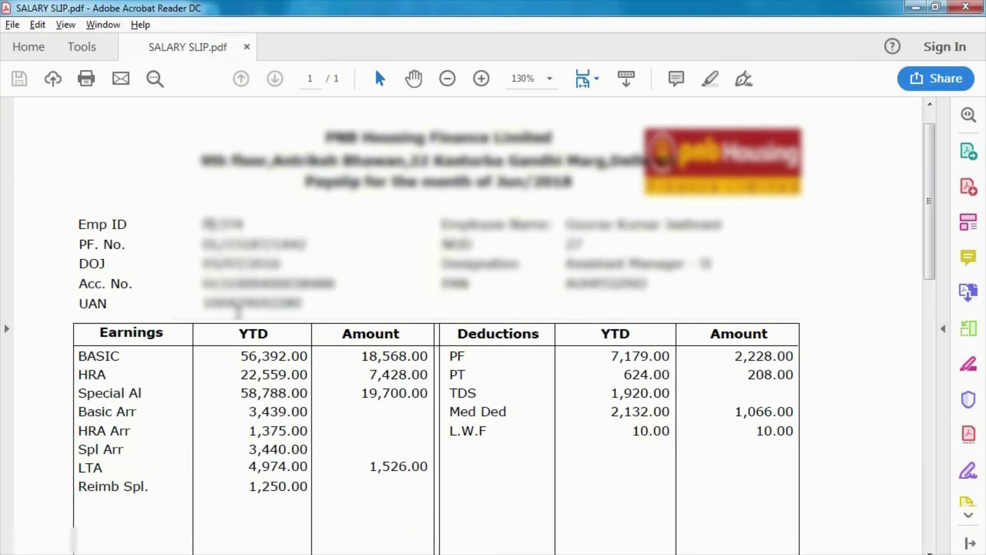
Step: Copy the UAN from SALARY SLIP.pdf and place the cursor in the EPFO login's UAN field
{"action": "left_click_drag", "start_coordinate": [205, 303], "coordinate": [308, 303]}
{"action": "left_click", "coordinate": [183, 323]}
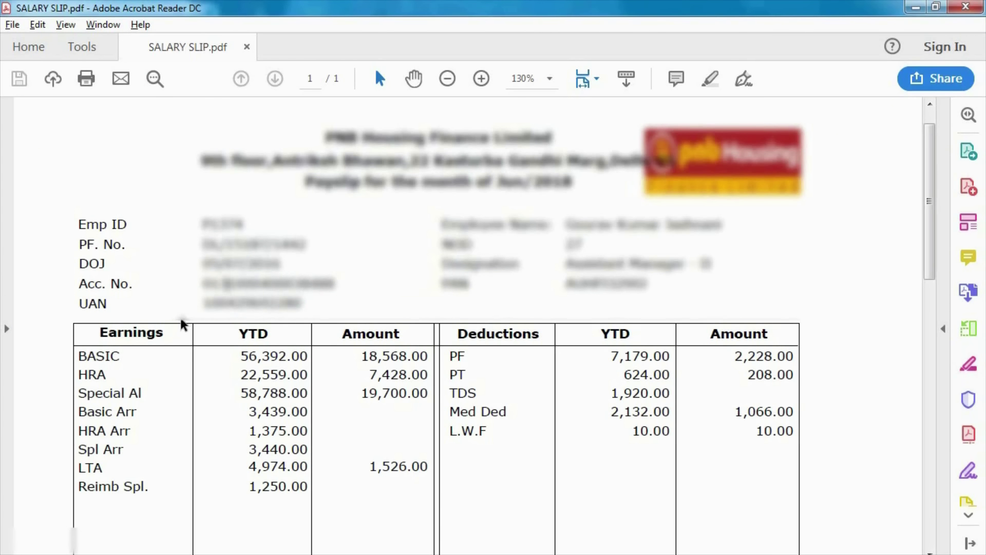
{"action": "key", "text": "alt+Tab"}
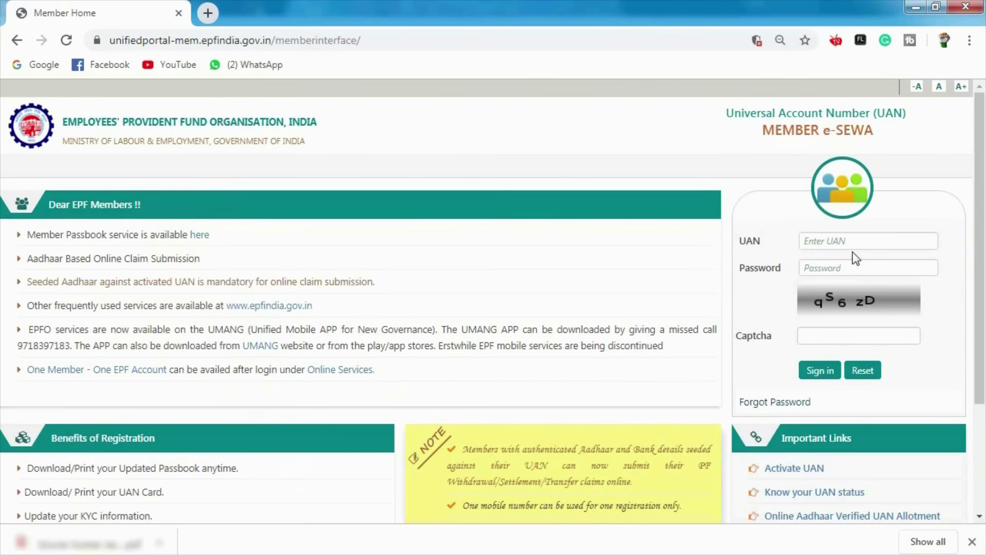
{"action": "key", "text": "alt+Tab"}
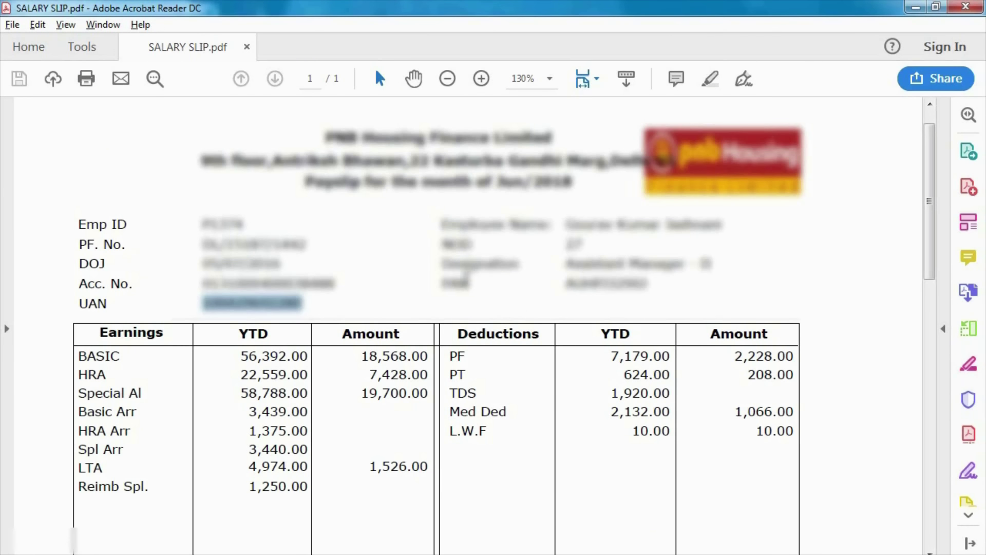
{"action": "key", "text": "alt+Tab"}
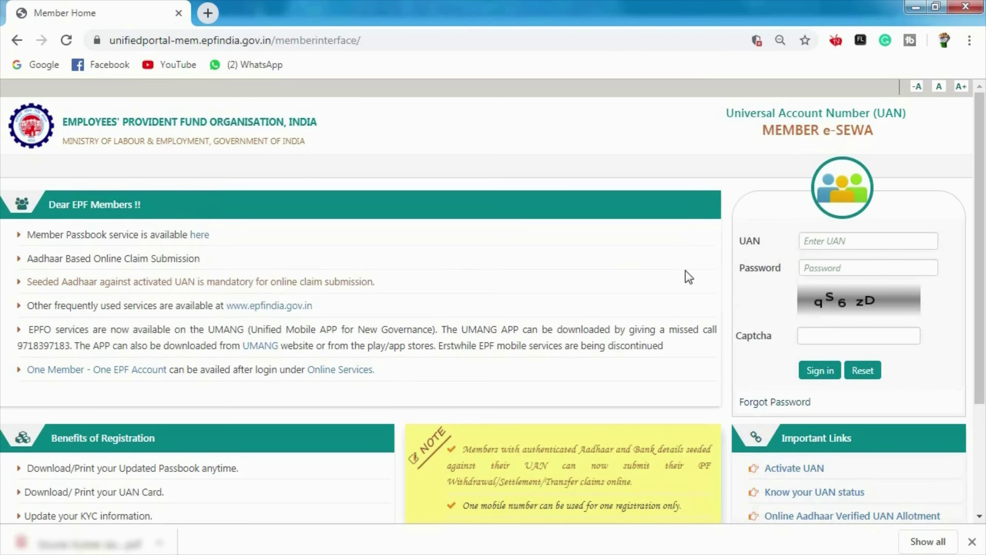
{"action": "left_click", "coordinate": [875, 239]}
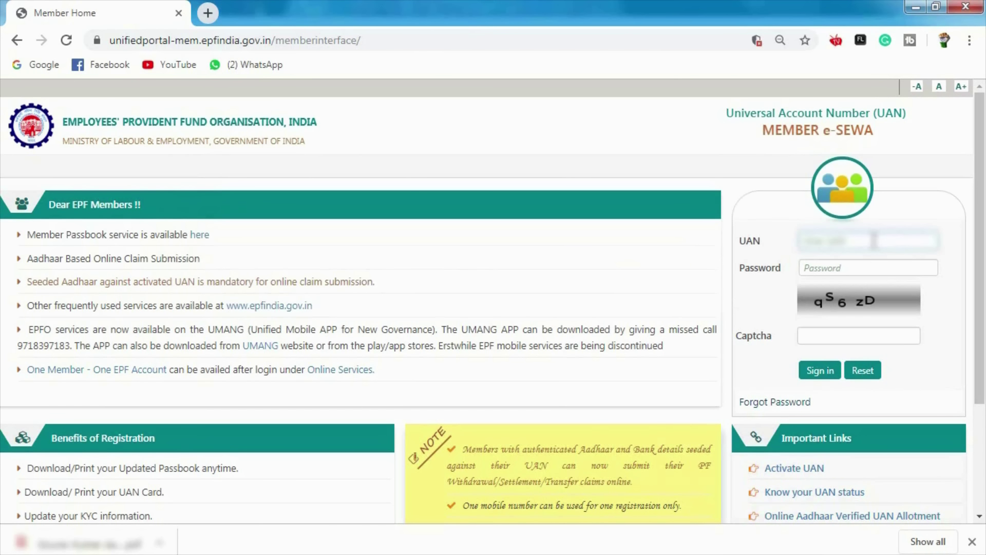
Step: Paste the UAN, enter the account password and the captcha text, and sign in
{"action": "key", "text": "ctrl+v"}
{"action": "left_click", "coordinate": [873, 268]}
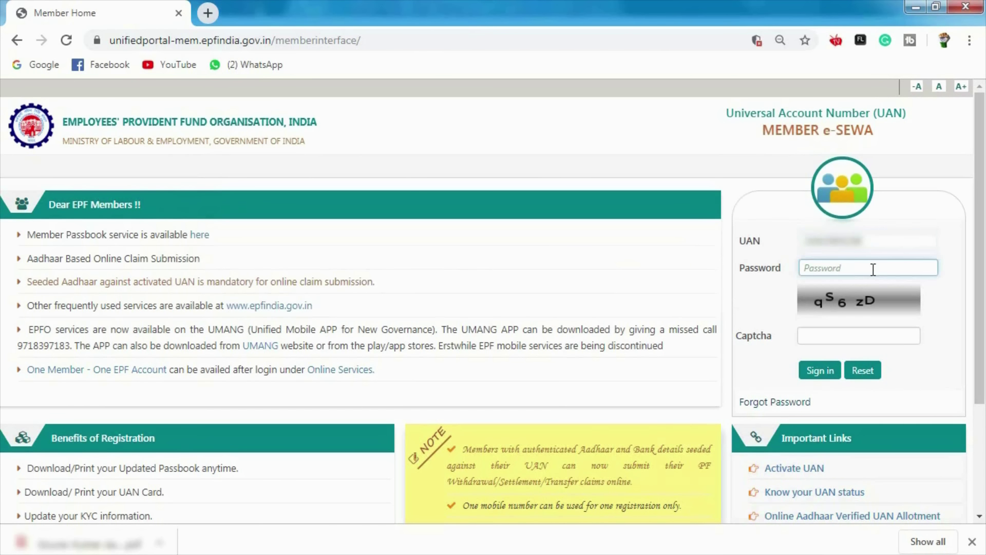
{"action": "type", "text": "*********"}
{"action": "left_click", "coordinate": [890, 332]}
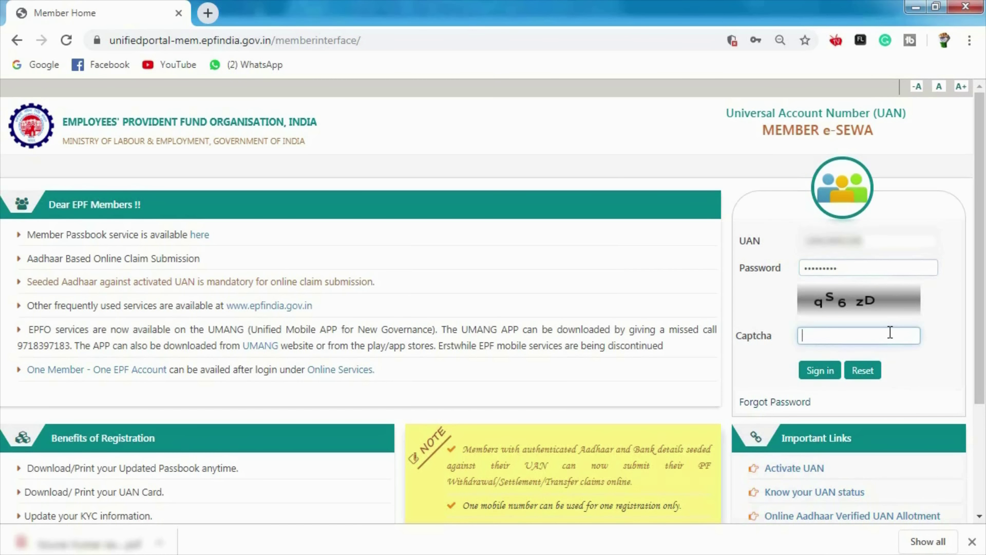
{"action": "type", "text": "qS6zD"}
{"action": "left_click", "coordinate": [821, 370]}
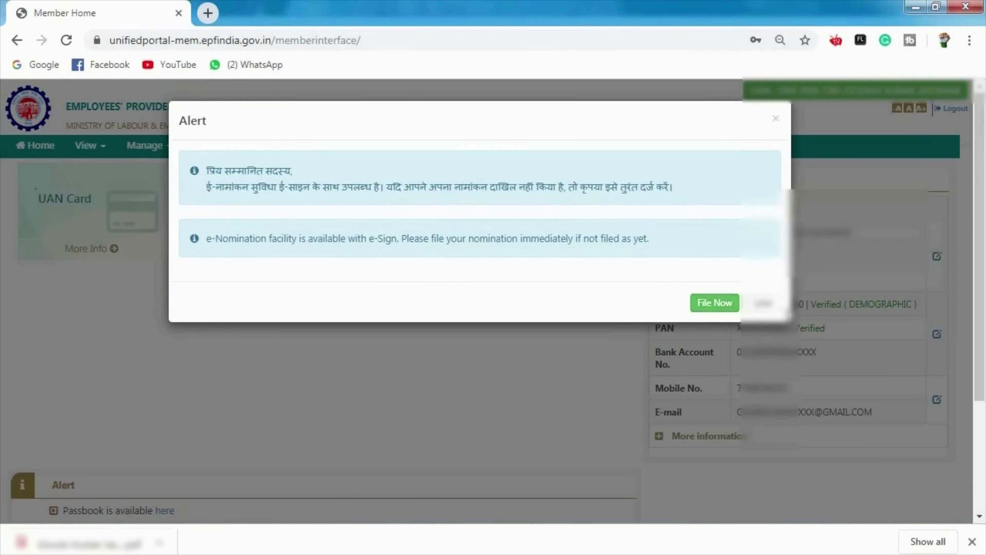
Step: Choose Later on the e-Nomination alert and bring up the View menu
{"action": "left_click", "coordinate": [764, 304]}
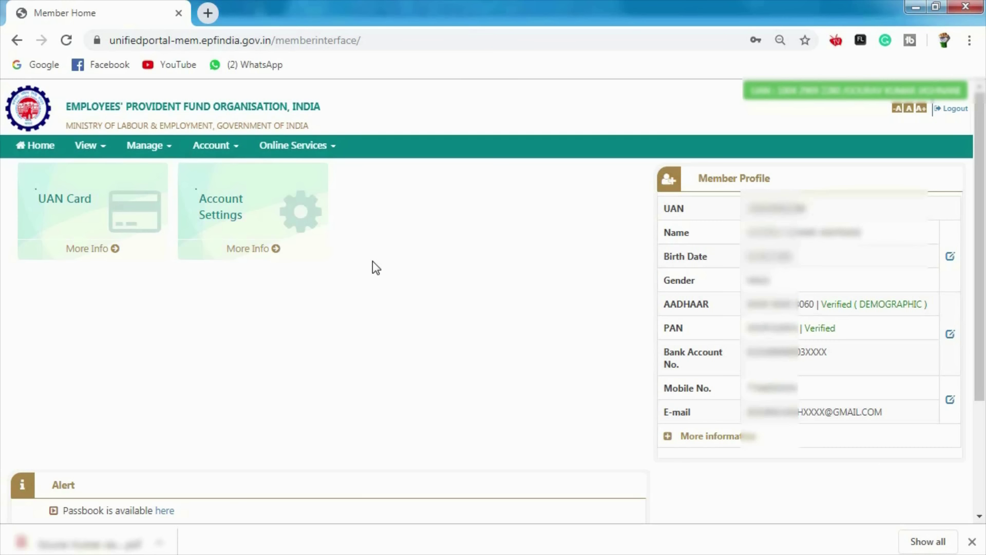
{"action": "left_click", "coordinate": [92, 149]}
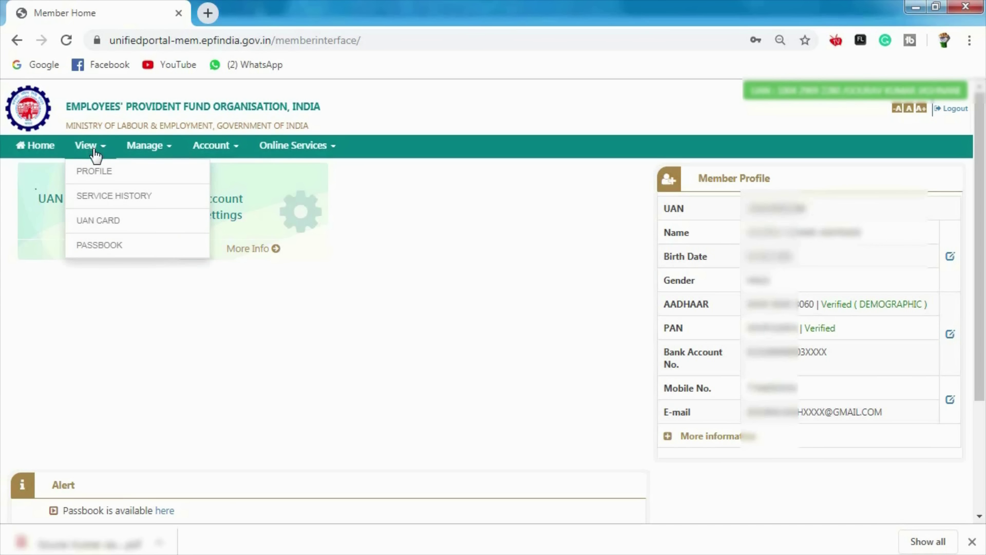
Step: Log in to the Member Passbook with the saved UAN, password and captcha sum answer
{"action": "left_click", "coordinate": [129, 251]}
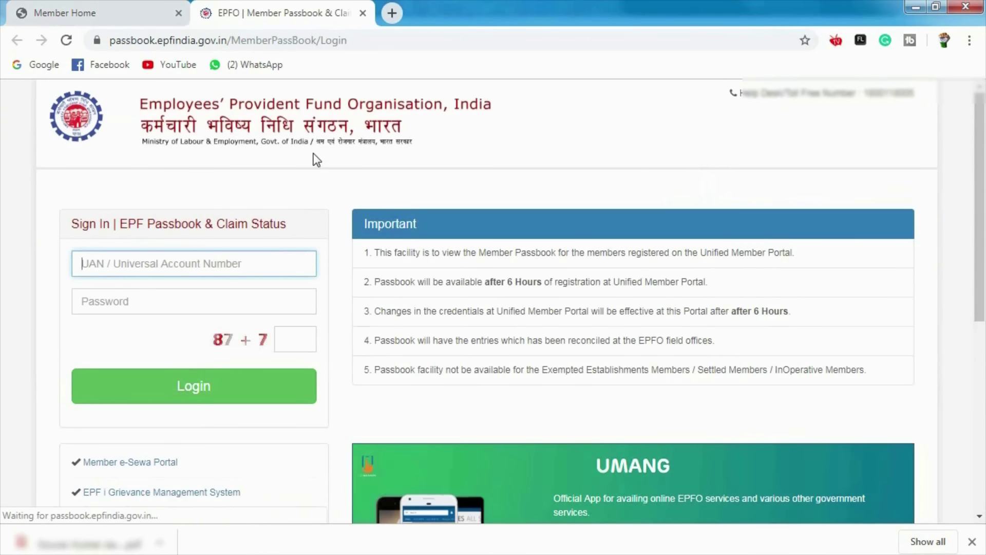
{"action": "left_click", "coordinate": [225, 264]}
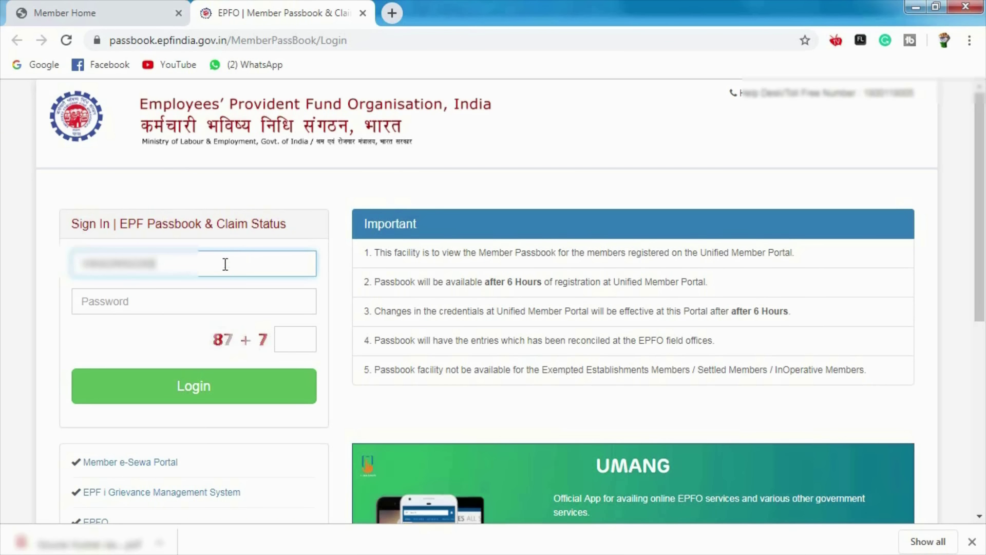
{"action": "left_click", "coordinate": [228, 307]}
{"action": "type", "text": "•••"}
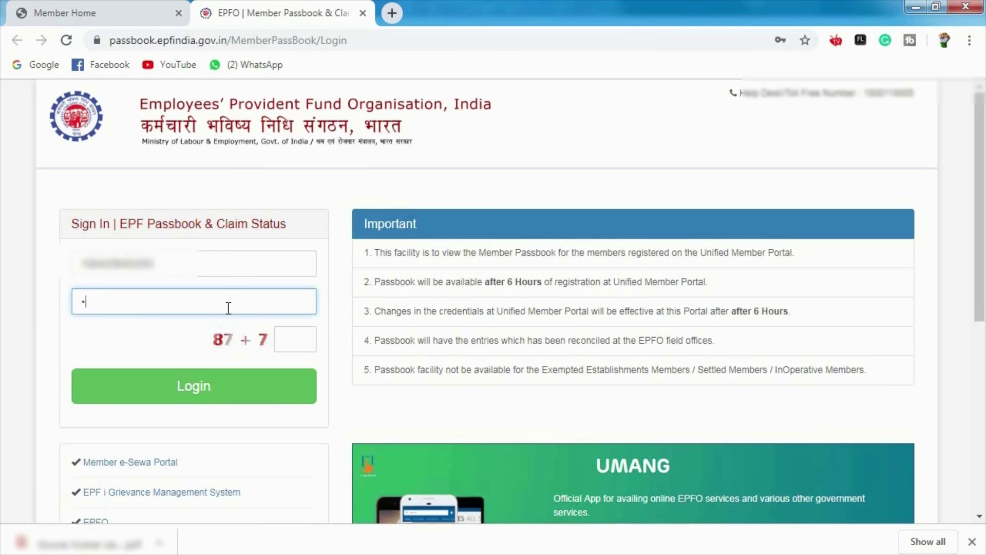
{"action": "type", "text": "••"}
{"action": "left_click", "coordinate": [303, 338]}
{"action": "type", "text": "94"}
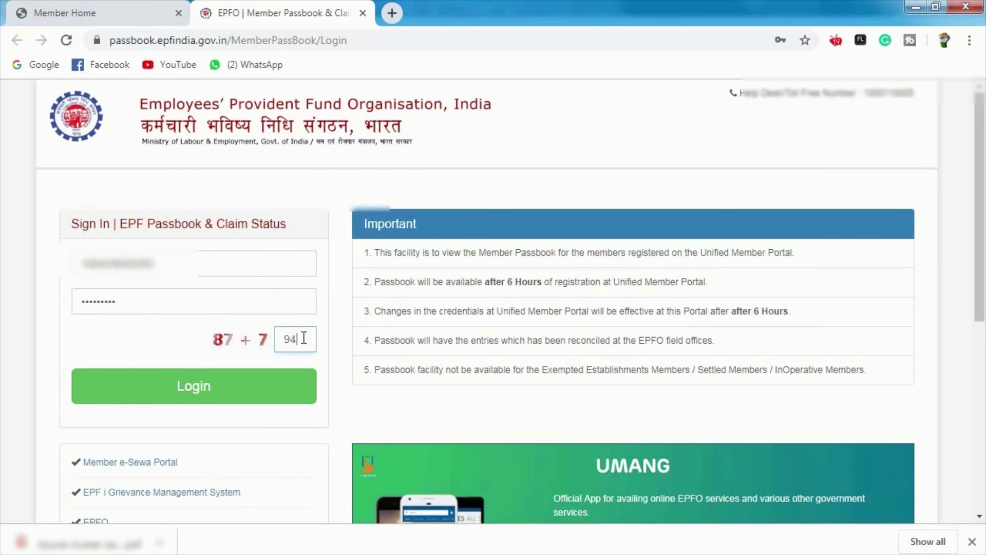
{"action": "left_click", "coordinate": [260, 383]}
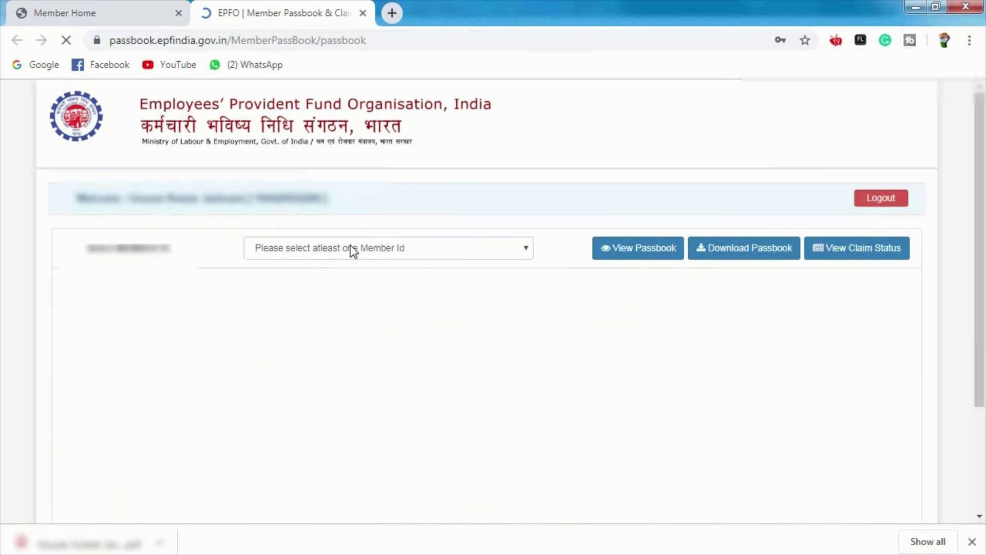
Step: Show the passbook for the second member ID, totalling ₹177,850
{"action": "left_click", "coordinate": [353, 250]}
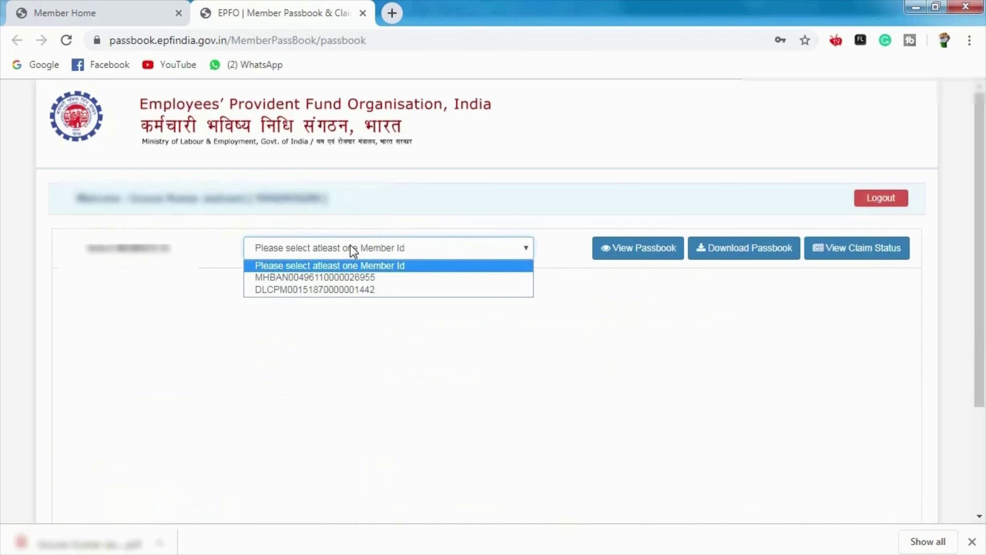
{"action": "left_click", "coordinate": [341, 289]}
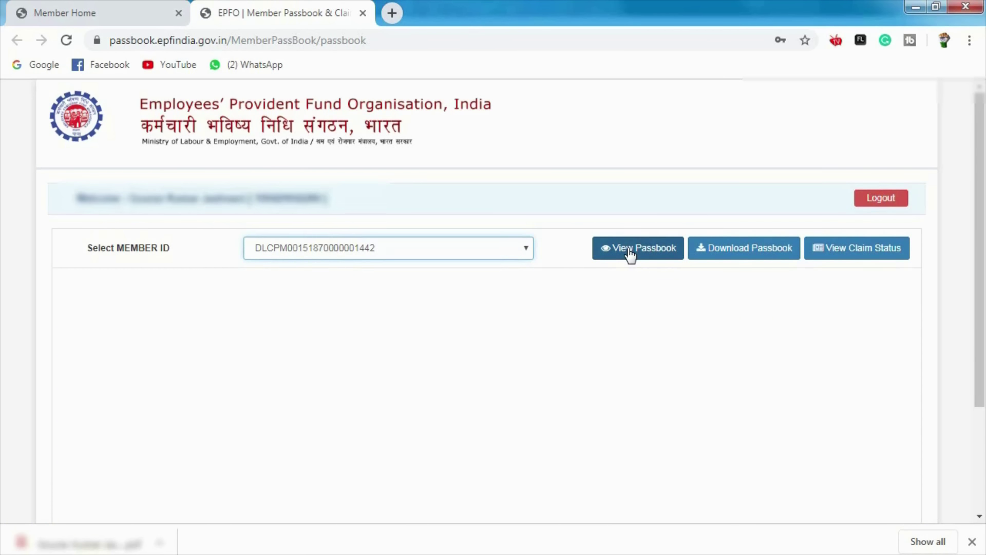
{"action": "left_click", "coordinate": [630, 252]}
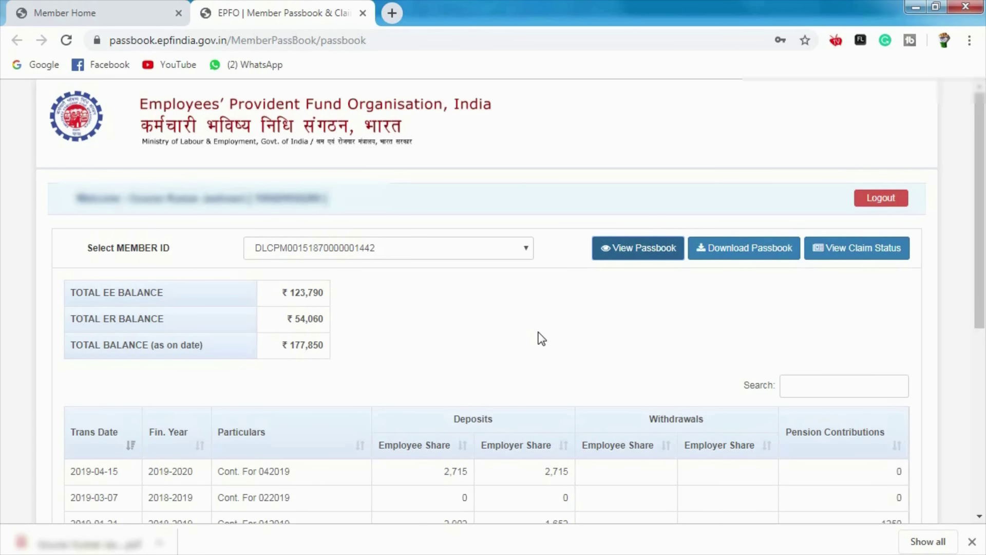
Step: Scroll the passbook to the GRAND TOTAL row: 123,790 employee, 54,060 employer, 37,988 pension
{"action": "scroll", "coordinate": [539, 337], "scroll_direction": "down", "scroll_amount": 7}
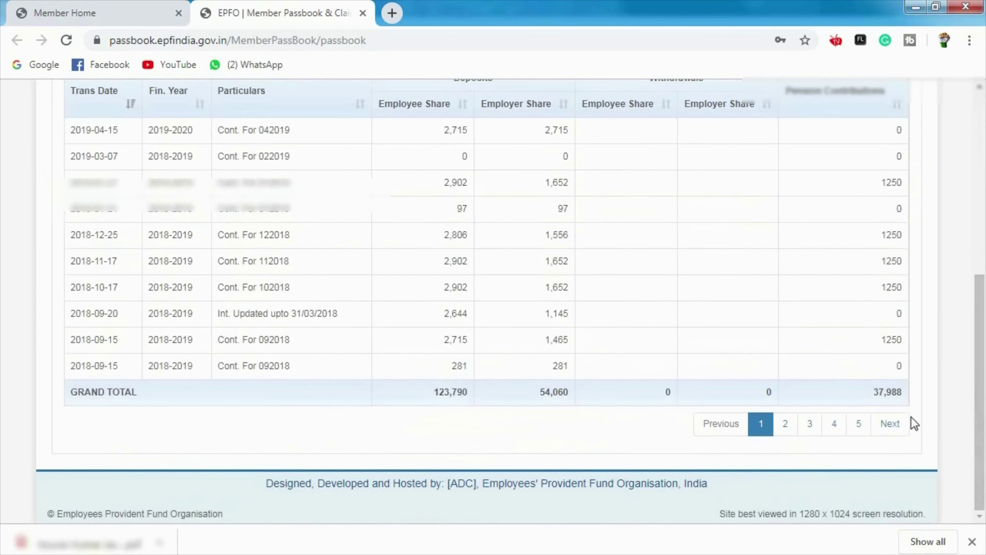
{"action": "scroll", "coordinate": [892, 388], "scroll_direction": "up", "scroll_amount": 3}
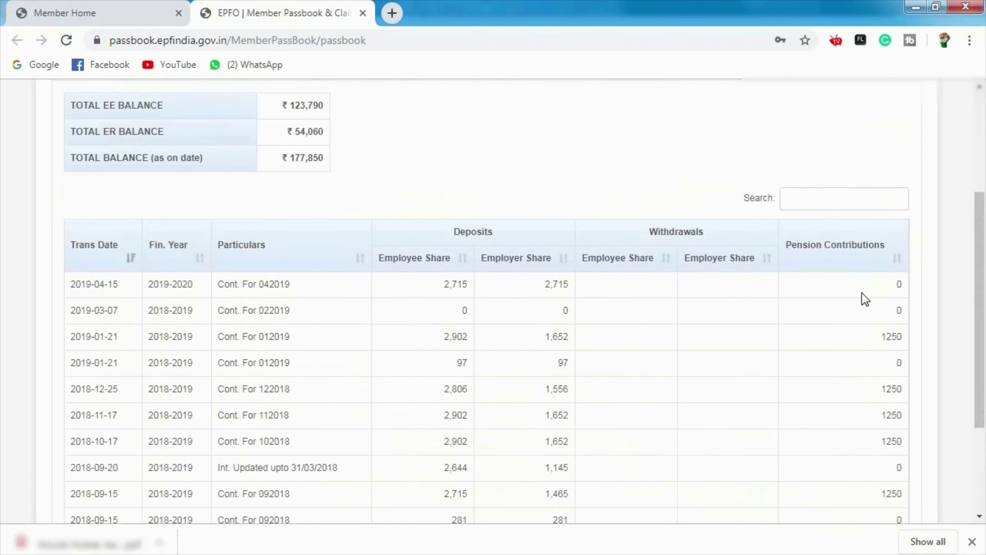
{"action": "scroll", "coordinate": [863, 298], "scroll_direction": "down", "scroll_amount": 3}
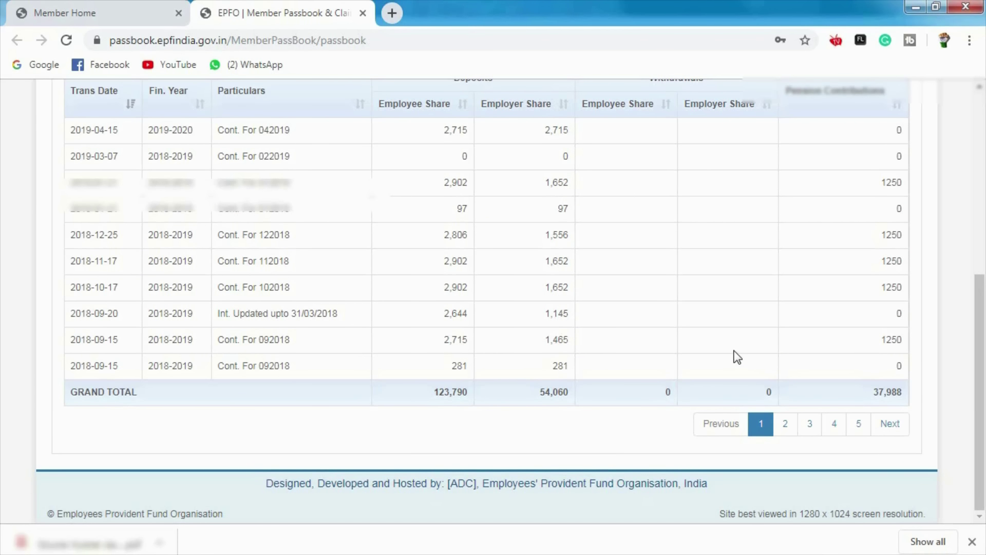
{"action": "scroll", "coordinate": [736, 357], "scroll_direction": "up", "scroll_amount": 1}
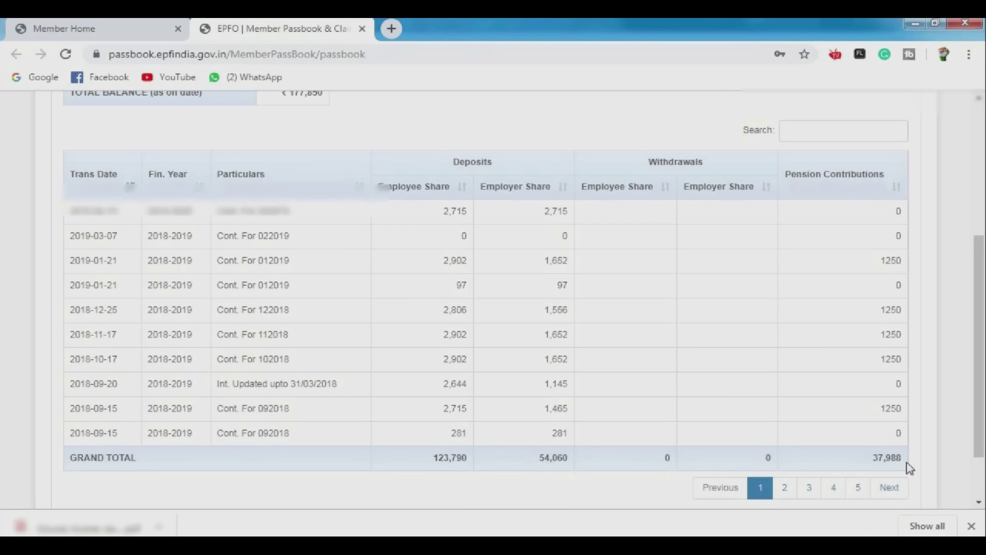
Step: Return to the Member Home tab and bring up the Online Services menu
{"action": "left_click", "coordinate": [67, 29]}
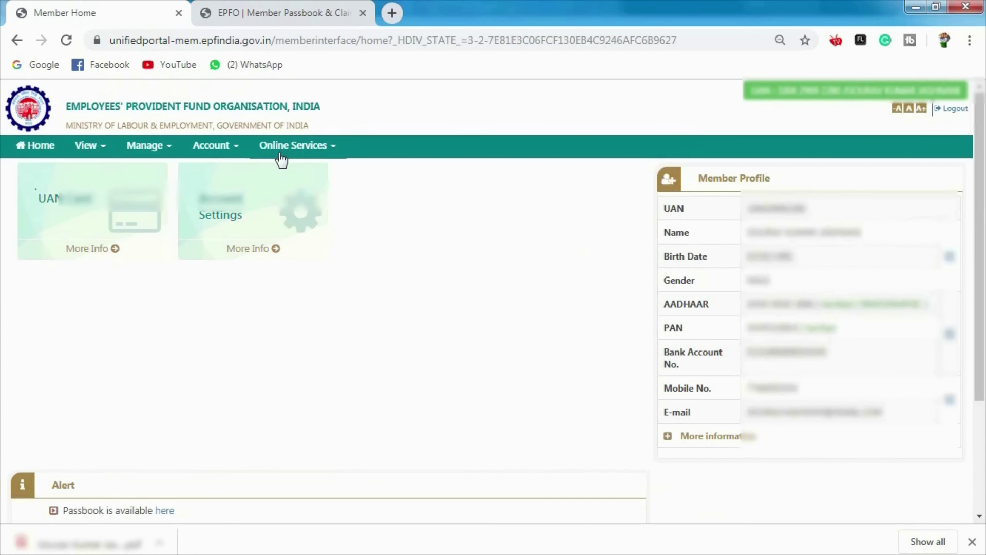
{"action": "left_click", "coordinate": [310, 153]}
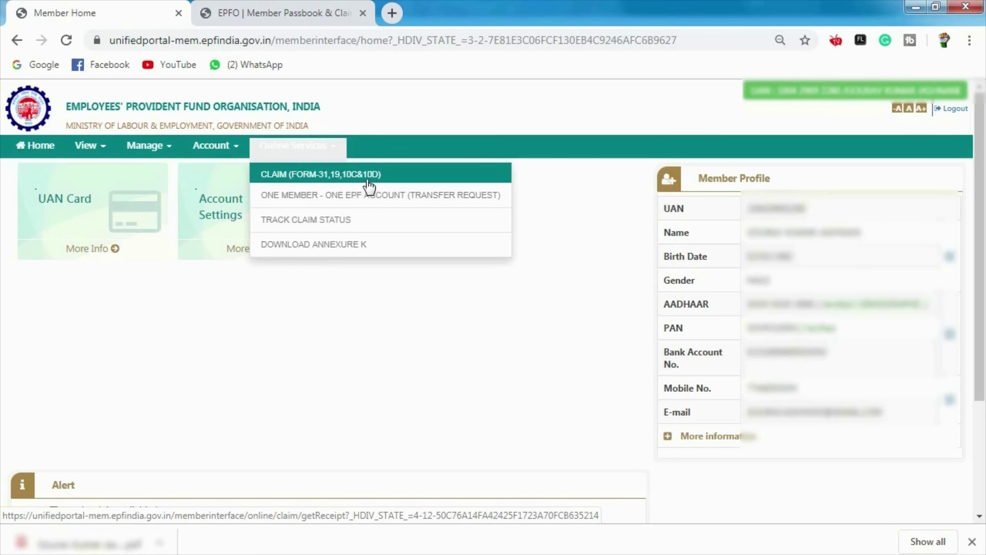
Step: Open CLAIM (FORM-31,19,10C&10D) and enter the bank account's last four digits
{"action": "left_click", "coordinate": [334, 184]}
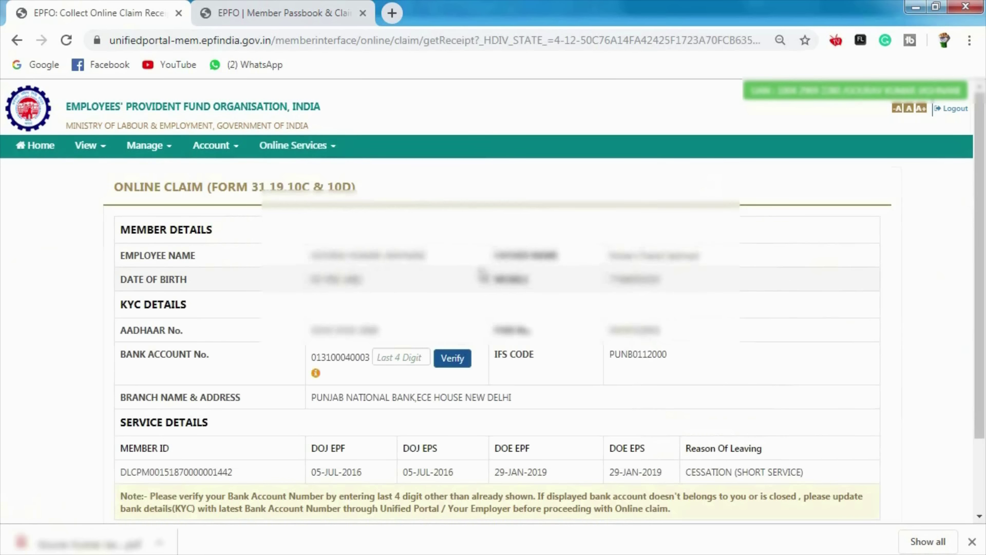
{"action": "scroll", "coordinate": [462, 276], "scroll_direction": "down", "scroll_amount": 2}
{"action": "scroll", "coordinate": [516, 476], "scroll_direction": "up", "scroll_amount": 2}
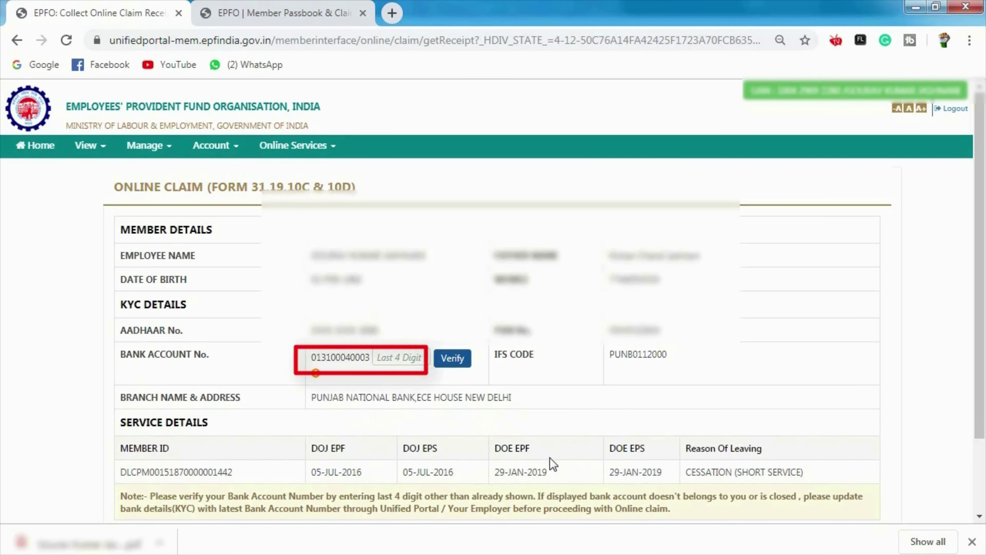
{"action": "left_click", "coordinate": [398, 359]}
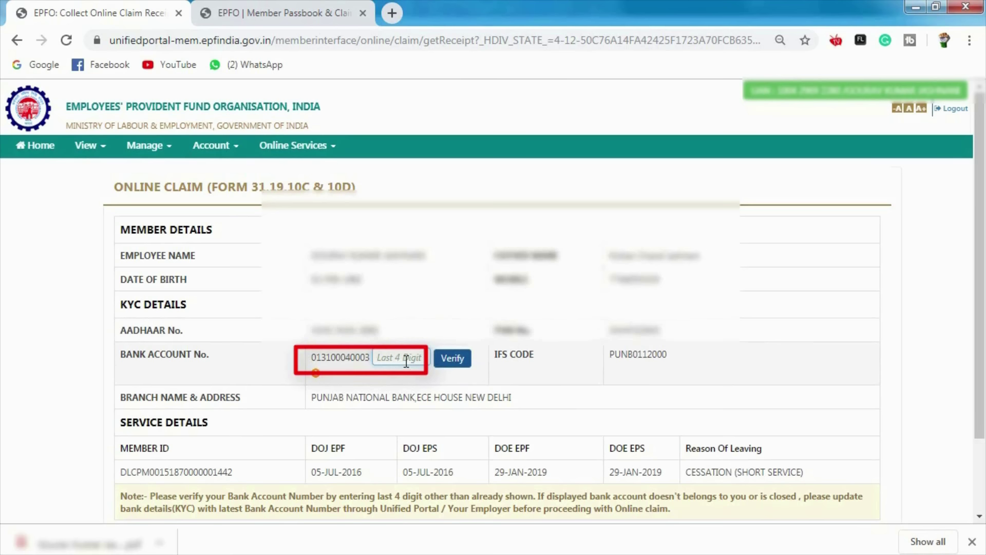
{"action": "type", "text": "0000"}
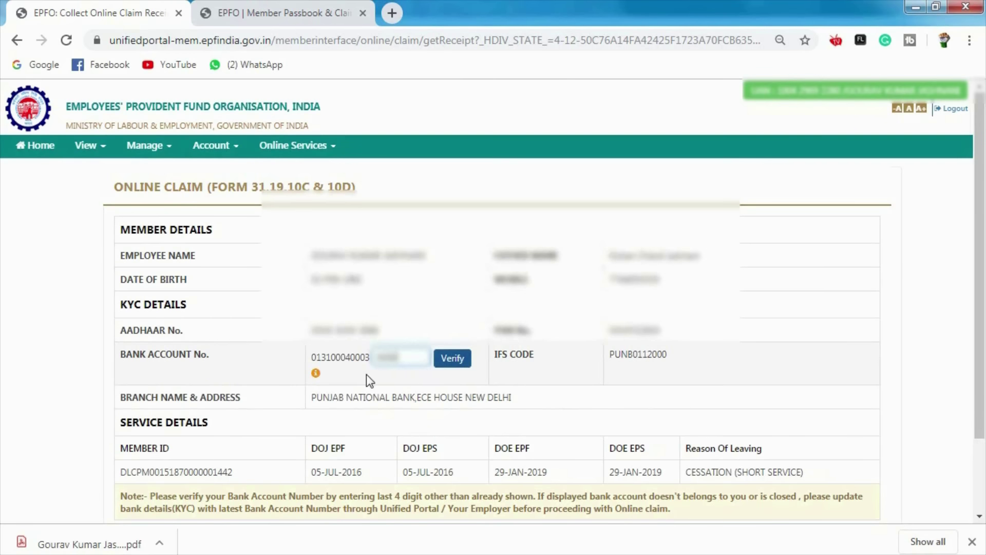
Step: Verify the bank account and accept the Certificate of Undertaking with Yes
{"action": "left_click", "coordinate": [452, 358]}
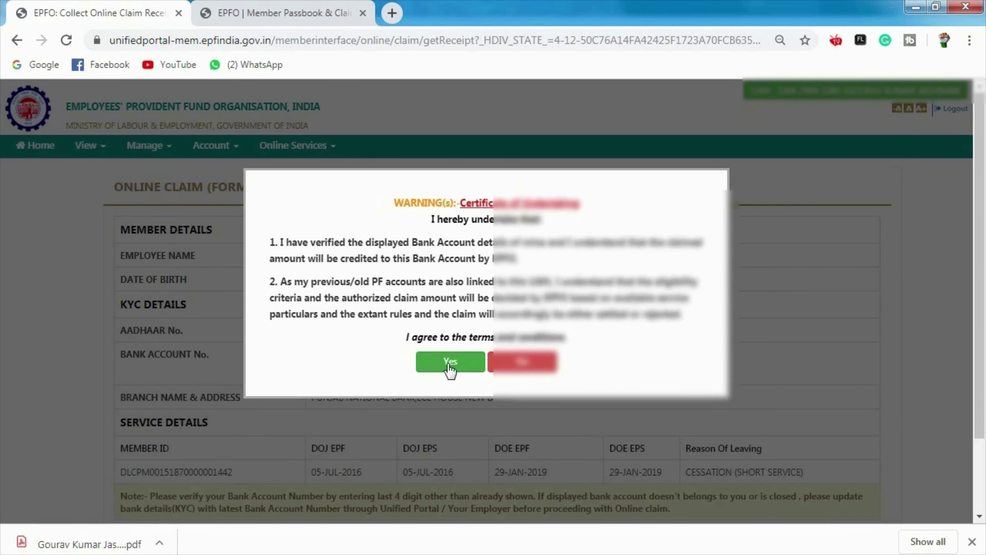
{"action": "left_click", "coordinate": [450, 363]}
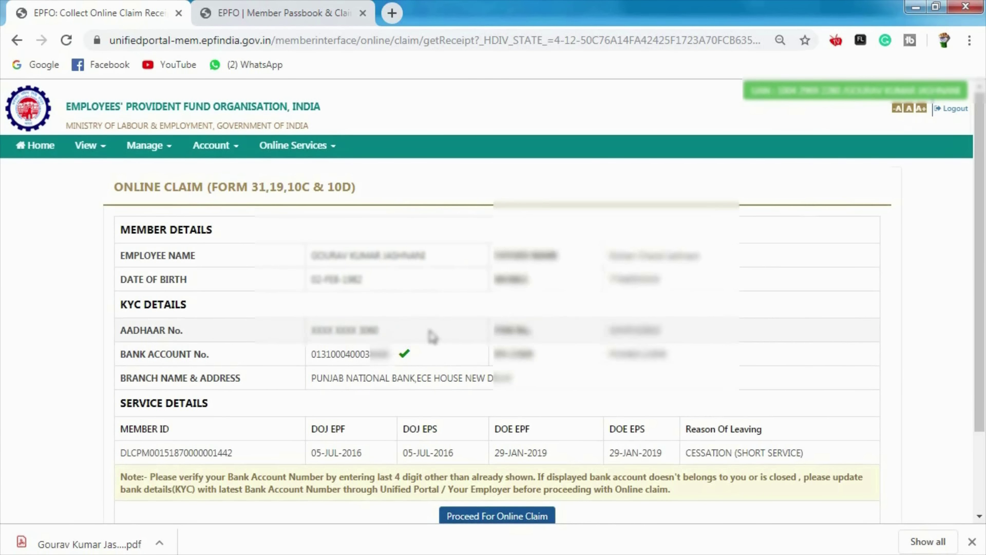
Step: Proceed for Online Claim to reach the PF Withdrawal, PF Advance or Pension choice
{"action": "scroll", "coordinate": [433, 336], "scroll_direction": "down", "scroll_amount": 3}
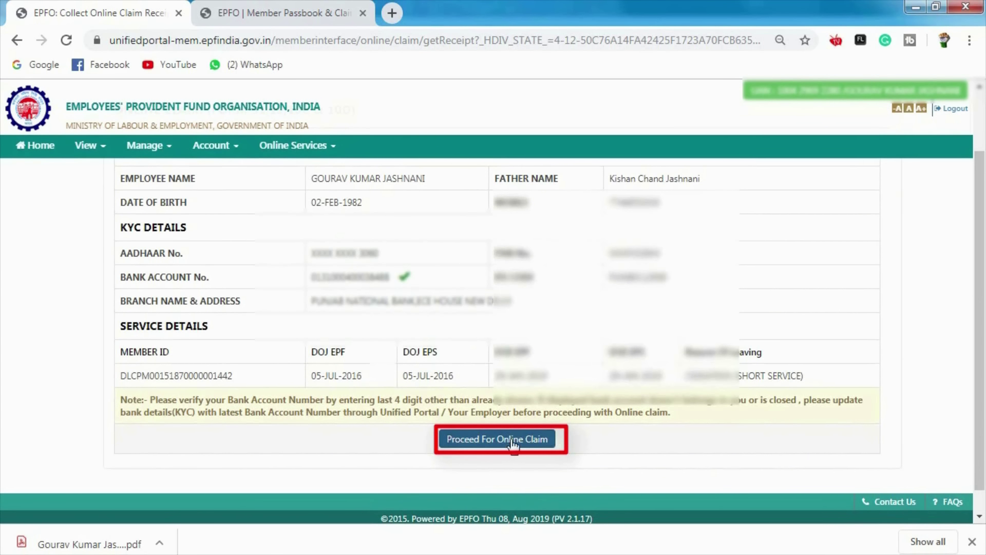
{"action": "left_click", "coordinate": [513, 442]}
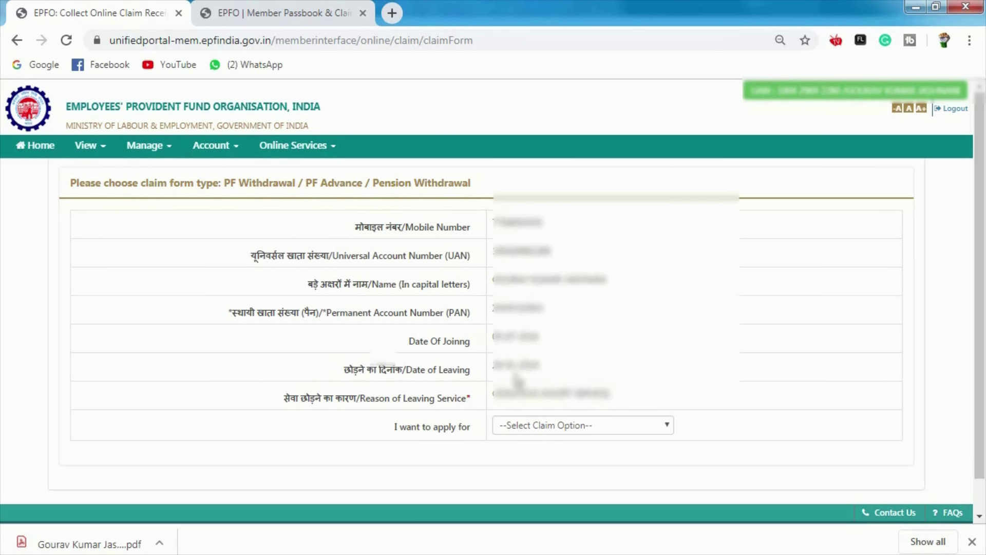
Step: Choose ONLY PF WITHDRAWAL (FORM-19) as the claim type to apply for
{"action": "left_click", "coordinate": [604, 428]}
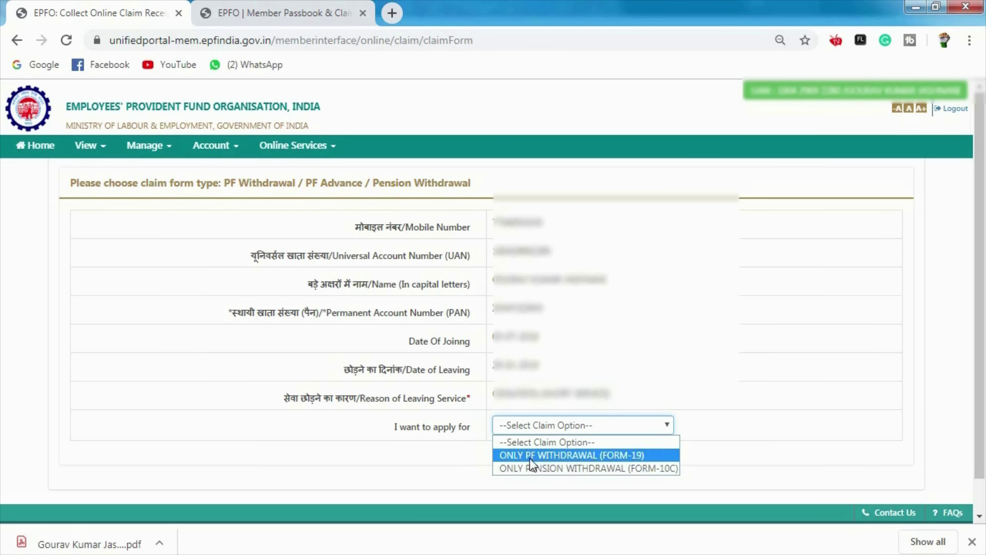
{"action": "left_click", "coordinate": [637, 455]}
Step: Scroll down the claim form to the new Form-15G upload row
{"action": "scroll", "coordinate": [733, 367], "scroll_direction": "down", "scroll_amount": 1}
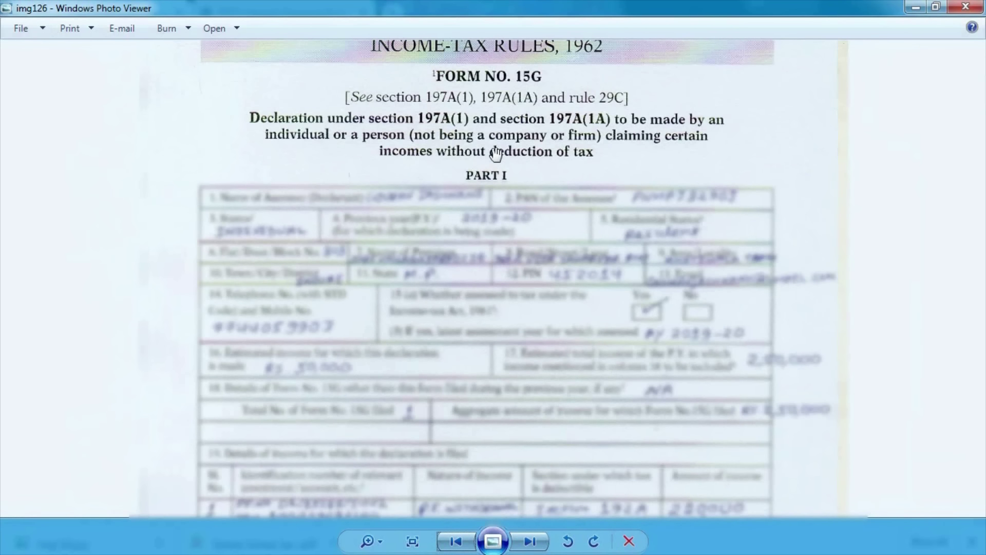
Step: Pan the Form 15G image to read Part I income details and the Declaration
{"action": "left_click_drag", "start_coordinate": [495, 232], "coordinate": [494, 277]}
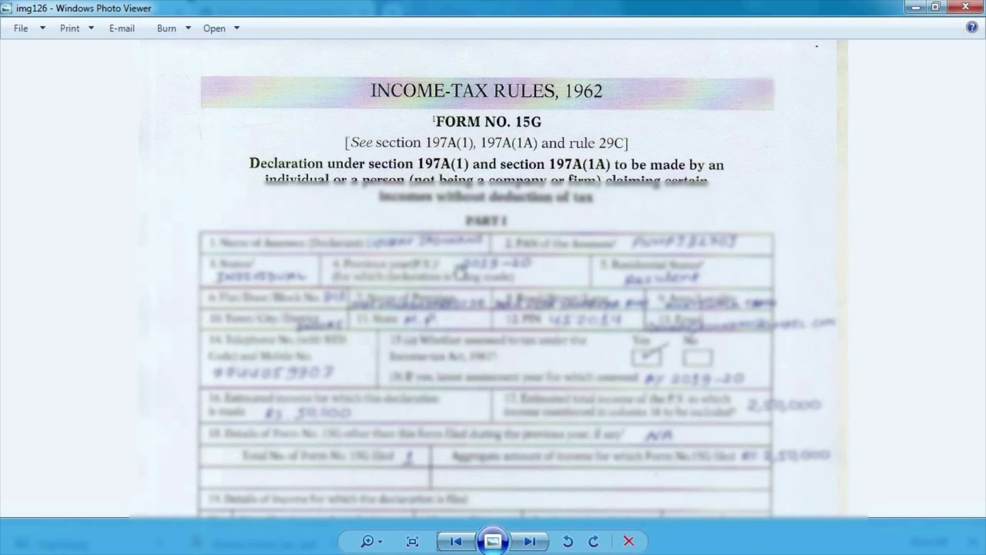
{"action": "left_click_drag", "start_coordinate": [414, 362], "coordinate": [424, 194]}
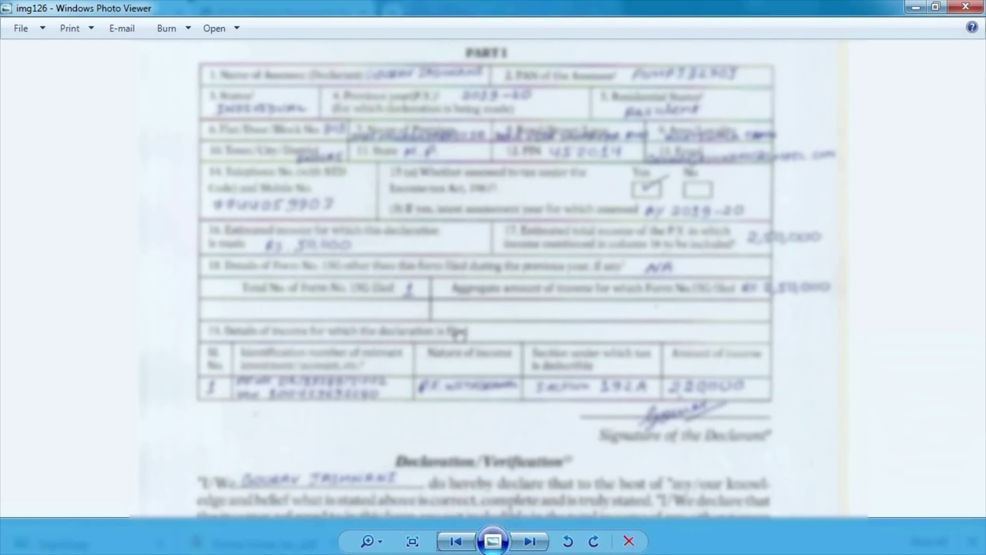
{"action": "left_click_drag", "start_coordinate": [459, 336], "coordinate": [457, 131]}
{"action": "left_click_drag", "start_coordinate": [457, 308], "coordinate": [455, 174]}
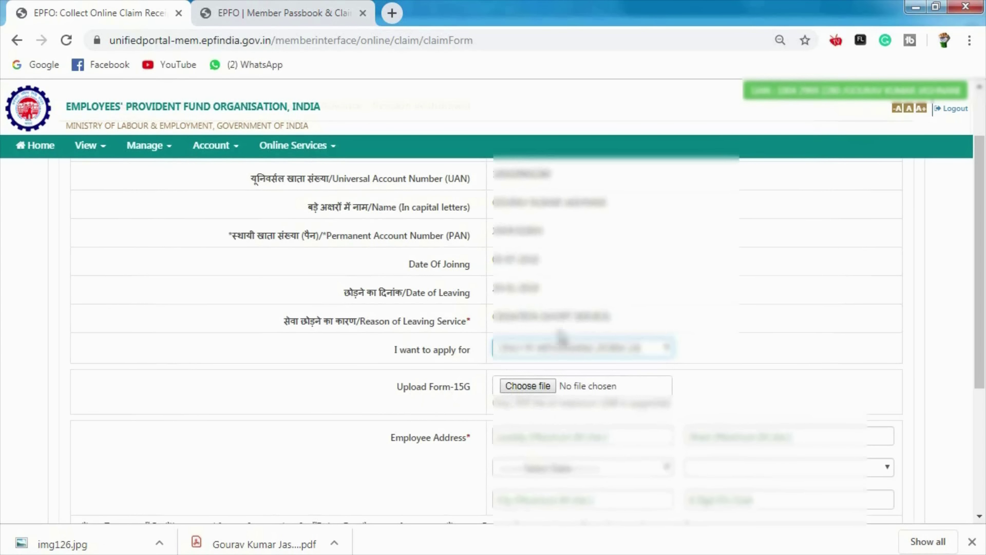
Step: Attach the Form 15G file to the upload row
{"action": "left_click", "coordinate": [545, 396]}
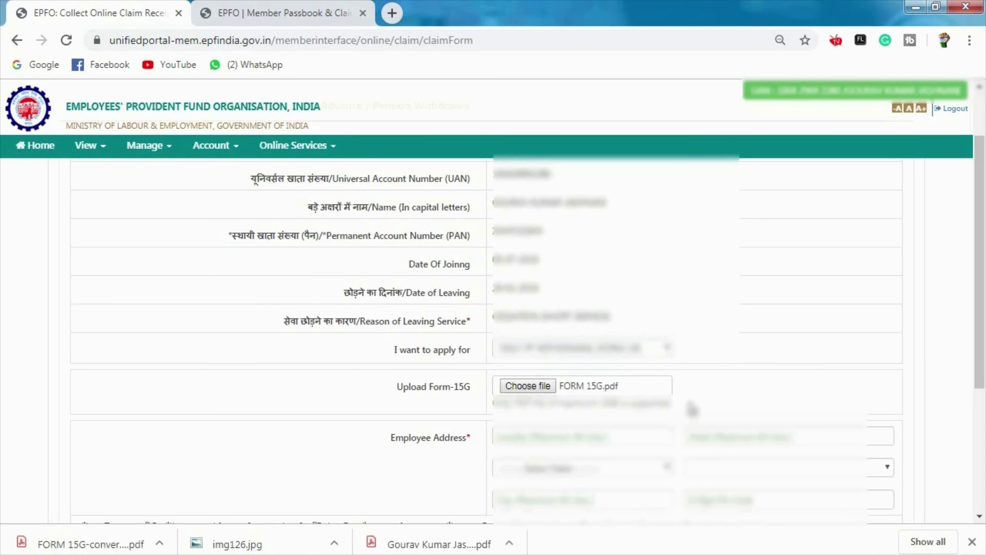
{"action": "left_click", "coordinate": [592, 394]}
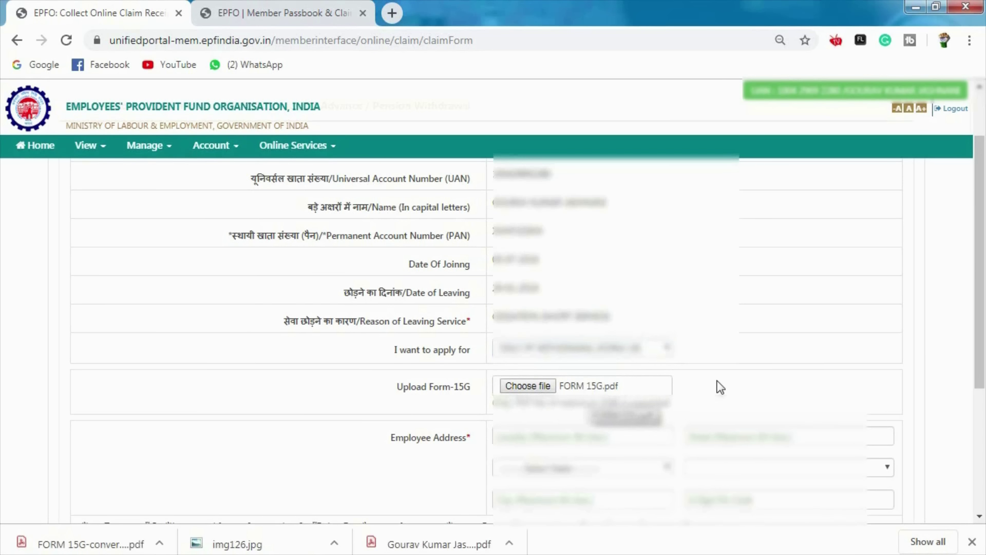
{"action": "left_click", "coordinate": [582, 396]}
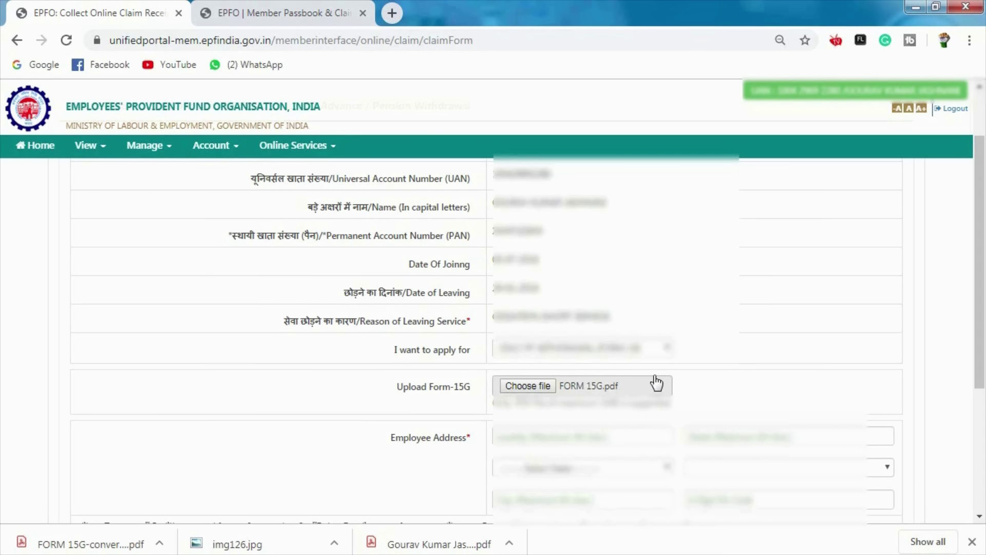
Step: Fill in the employee's first and second address lines
{"action": "scroll", "coordinate": [657, 382], "scroll_direction": "down", "scroll_amount": 2}
{"action": "scroll", "coordinate": [655, 381], "scroll_direction": "down", "scroll_amount": 2}
{"action": "left_click", "coordinate": [614, 282]}
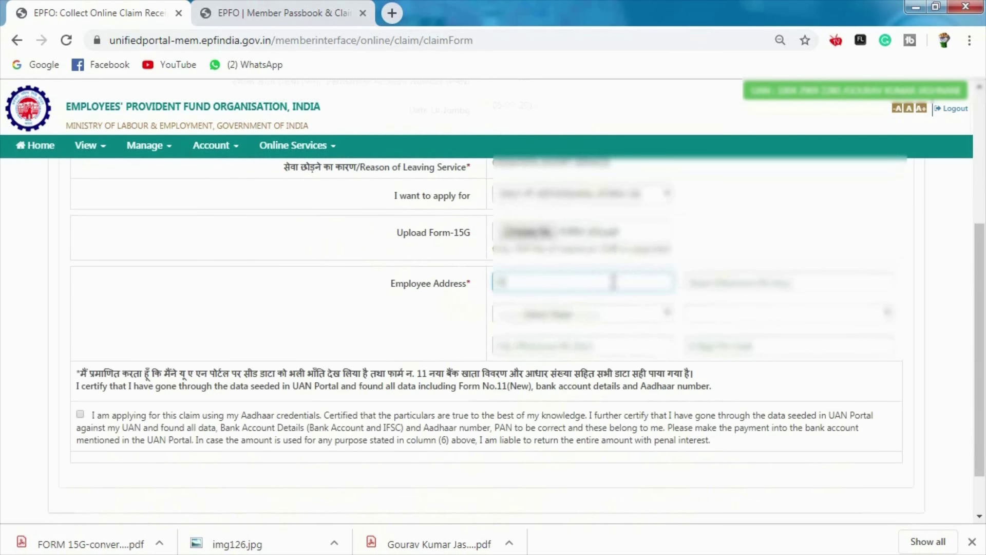
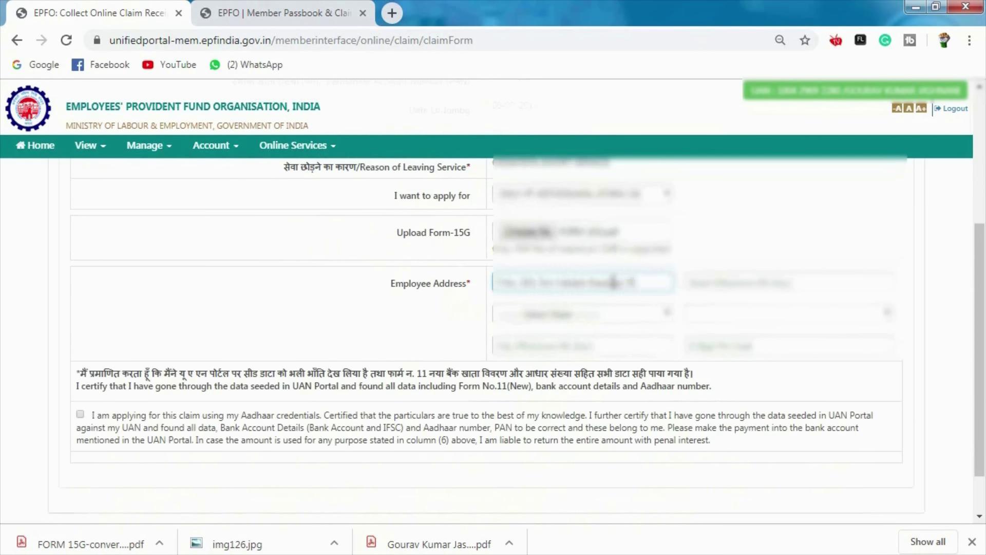
{"action": "key", "text": "Tab"}
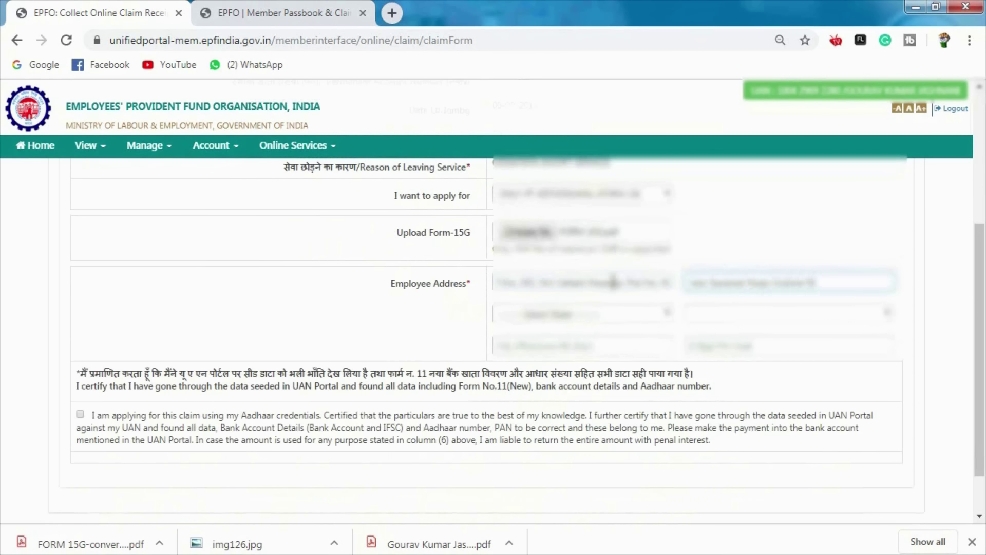
Step: Choose the employee's state and district, and accept the Aadhaar declaration
{"action": "left_click", "coordinate": [642, 314]}
{"action": "left_click", "coordinate": [637, 298]}
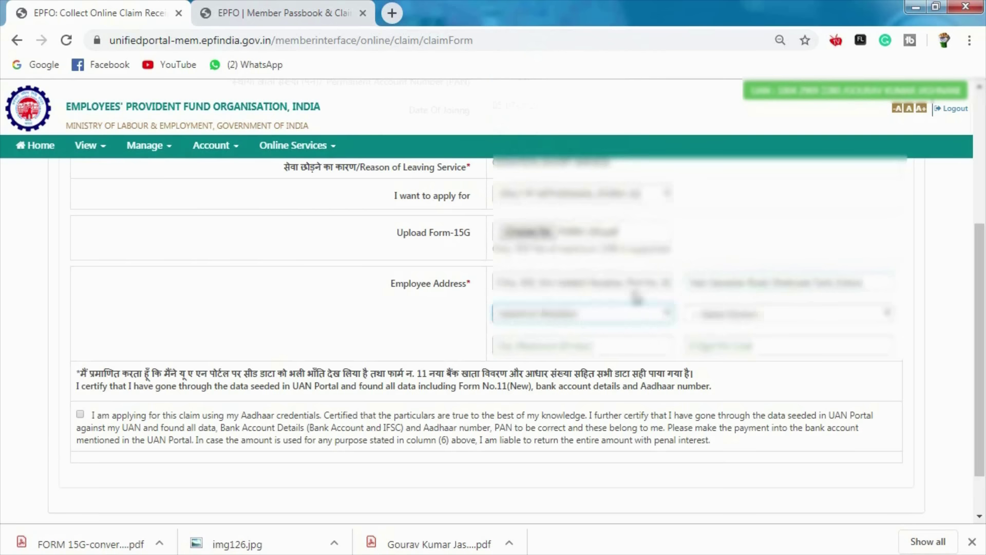
{"action": "left_click", "coordinate": [781, 313]}
{"action": "left_click", "coordinate": [779, 315]}
{"action": "scroll", "coordinate": [328, 325], "scroll_direction": "down", "scroll_amount": 2}
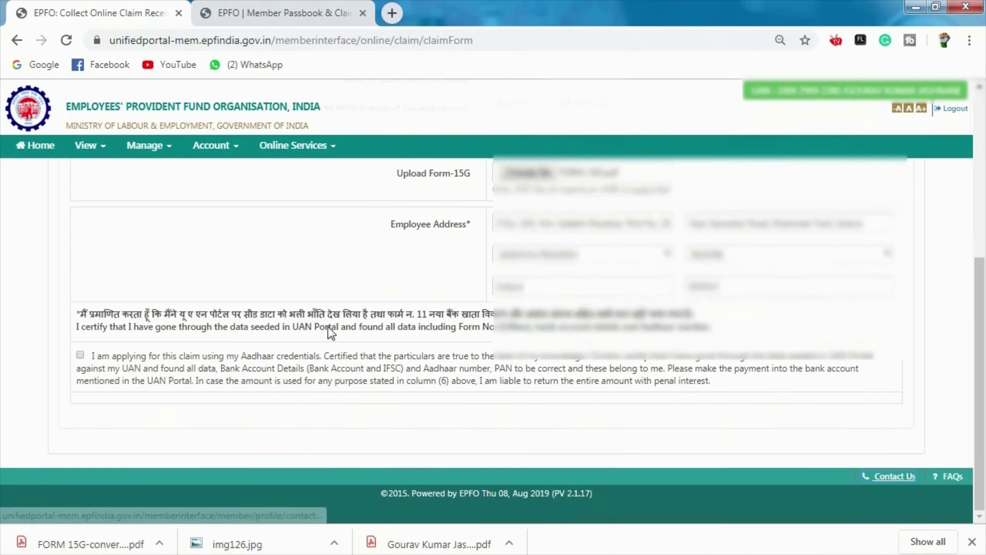
{"action": "left_click", "coordinate": [80, 355]}
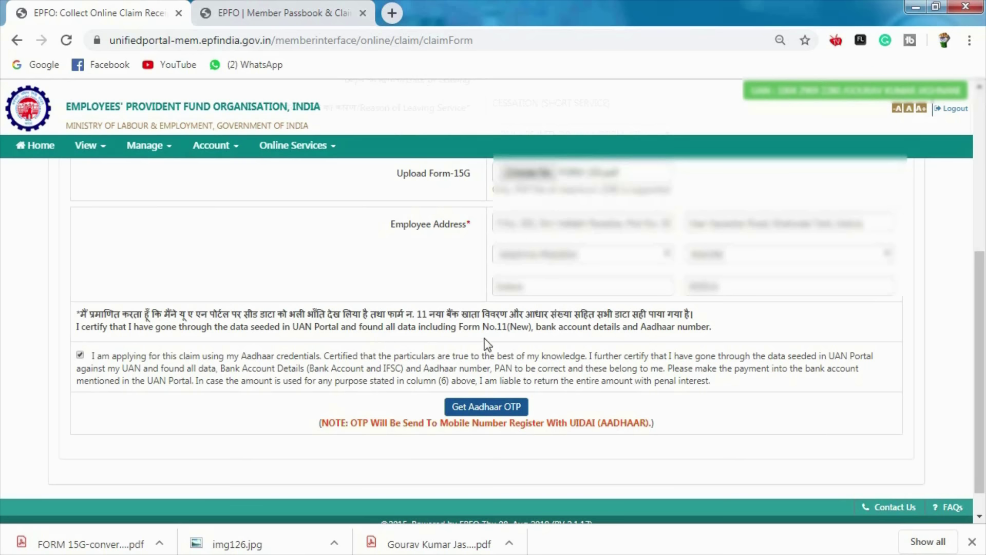
Step: Request an Aadhaar OTP, enter the code, and submit the PF final withdrawal claim
{"action": "left_click", "coordinate": [487, 407]}
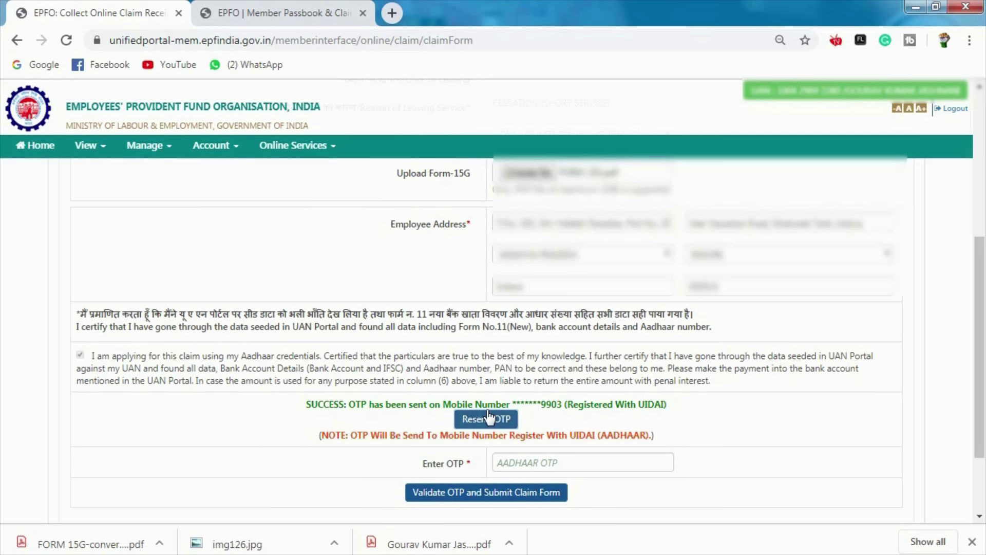
{"action": "left_click", "coordinate": [496, 462]}
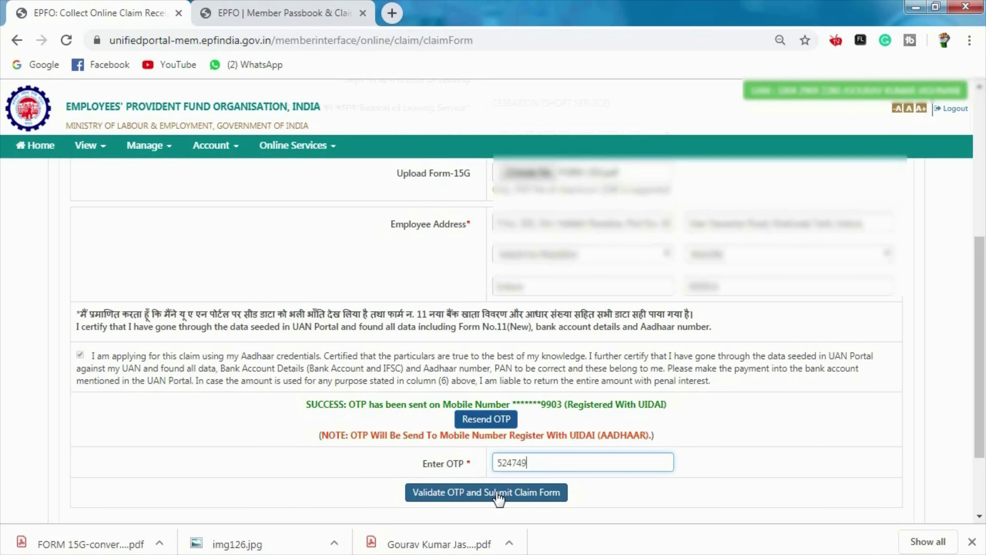
{"action": "left_click", "coordinate": [498, 493]}
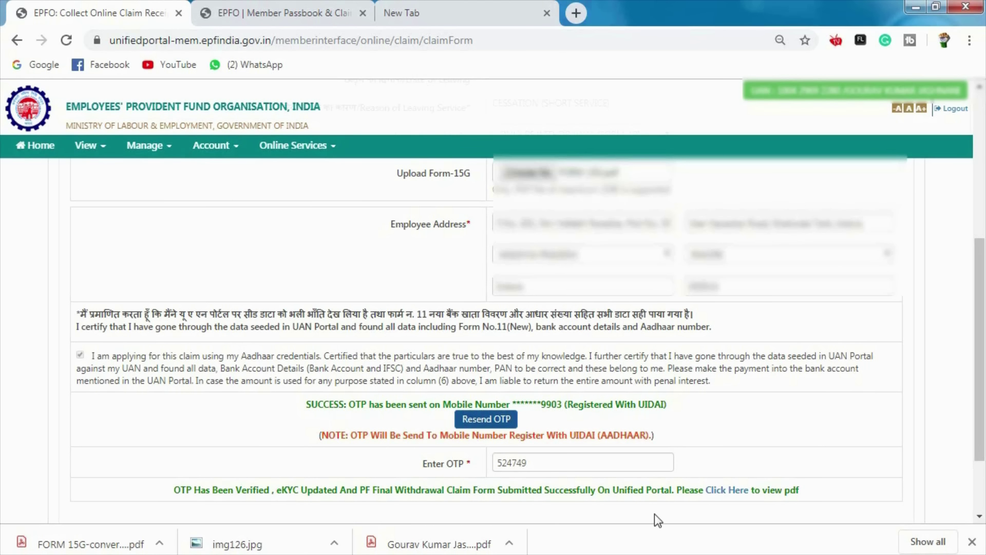
Step: Open the submitted claim form PDF and scroll through it until it downloads
{"action": "left_click", "coordinate": [730, 491]}
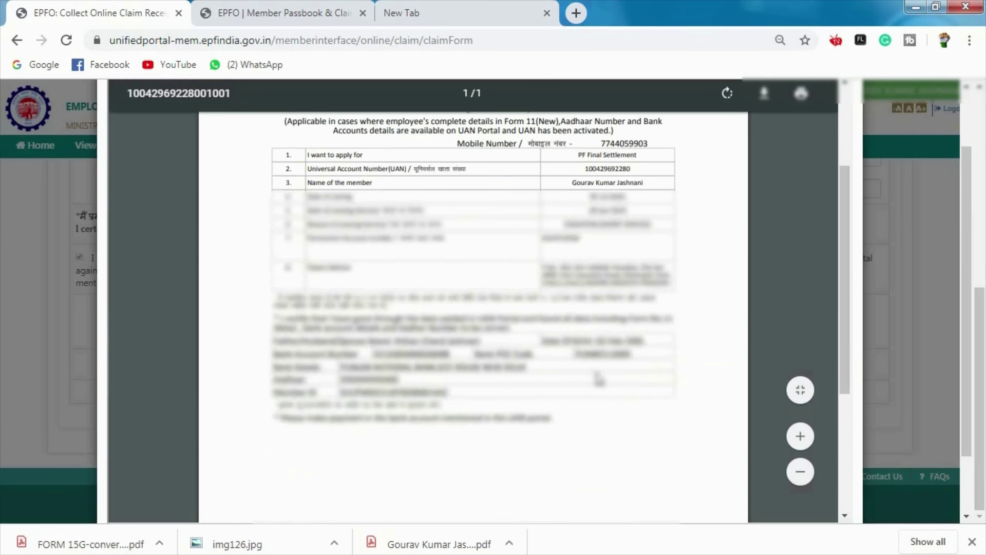
{"action": "scroll", "coordinate": [599, 379], "scroll_direction": "down", "scroll_amount": 5}
{"action": "scroll", "coordinate": [598, 380], "scroll_direction": "up", "scroll_amount": 10}
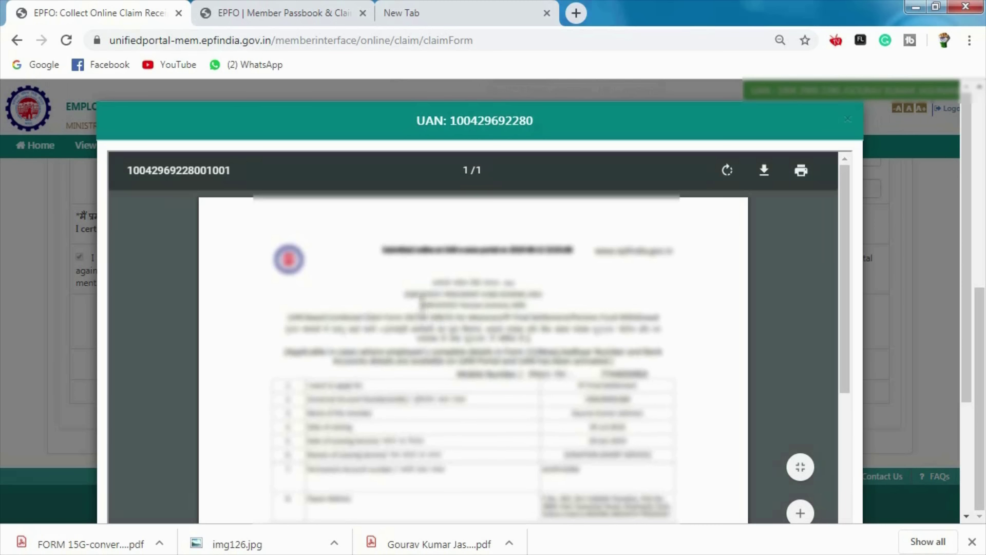
{"action": "scroll", "coordinate": [429, 308], "scroll_direction": "down", "scroll_amount": 2}
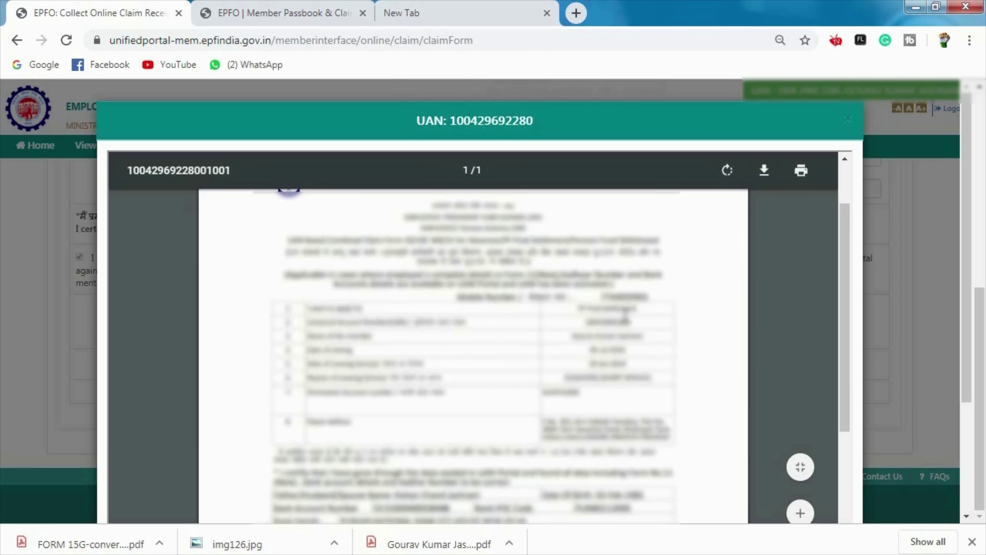
{"action": "scroll", "coordinate": [572, 334], "scroll_direction": "down", "scroll_amount": 1}
{"action": "scroll", "coordinate": [573, 332], "scroll_direction": "down", "scroll_amount": 2}
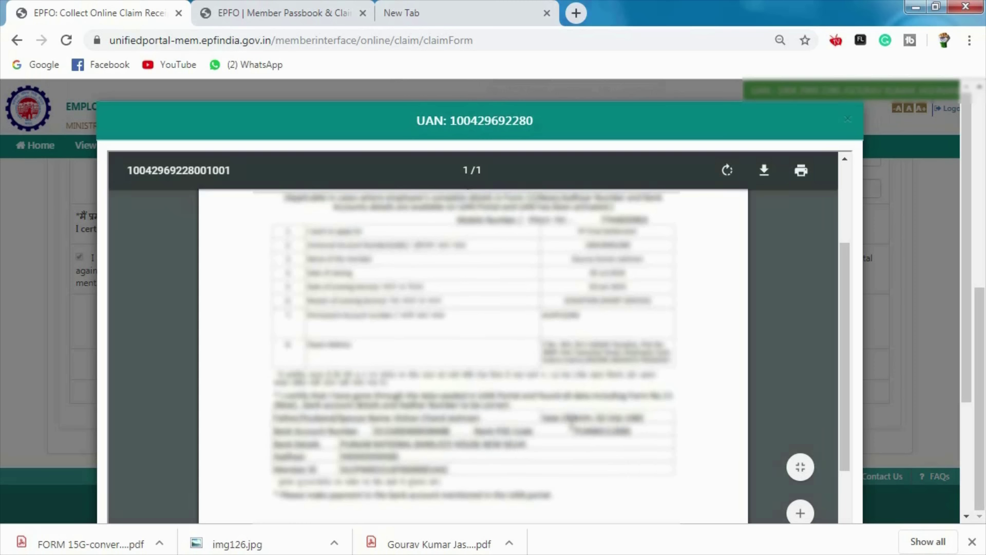
{"action": "scroll", "coordinate": [570, 419], "scroll_direction": "down", "scroll_amount": 3}
{"action": "scroll", "coordinate": [504, 406], "scroll_direction": "down", "scroll_amount": 5}
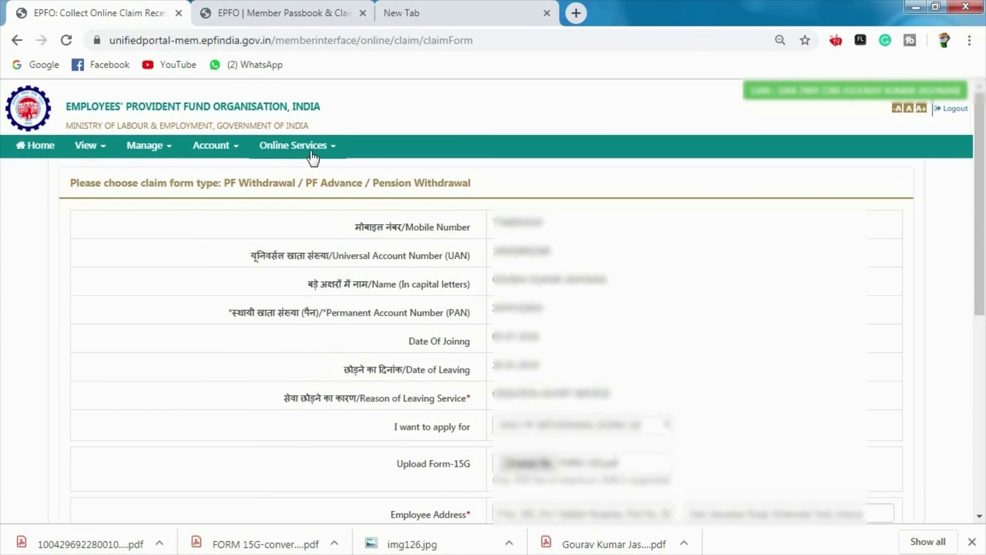
Step: Go to Online Services > Track Claim Status to view the Form-19 claim
{"action": "left_click", "coordinate": [313, 149]}
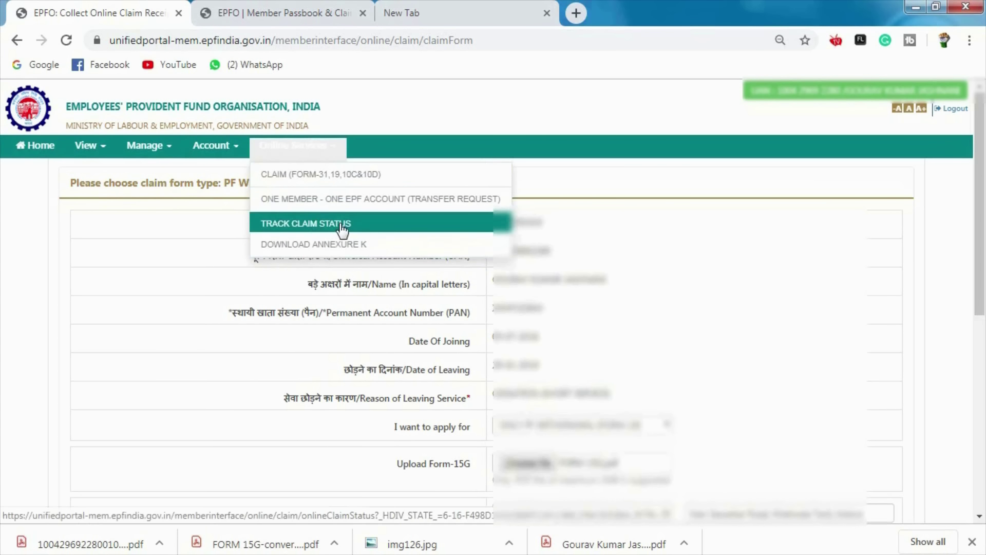
{"action": "left_click", "coordinate": [342, 226]}
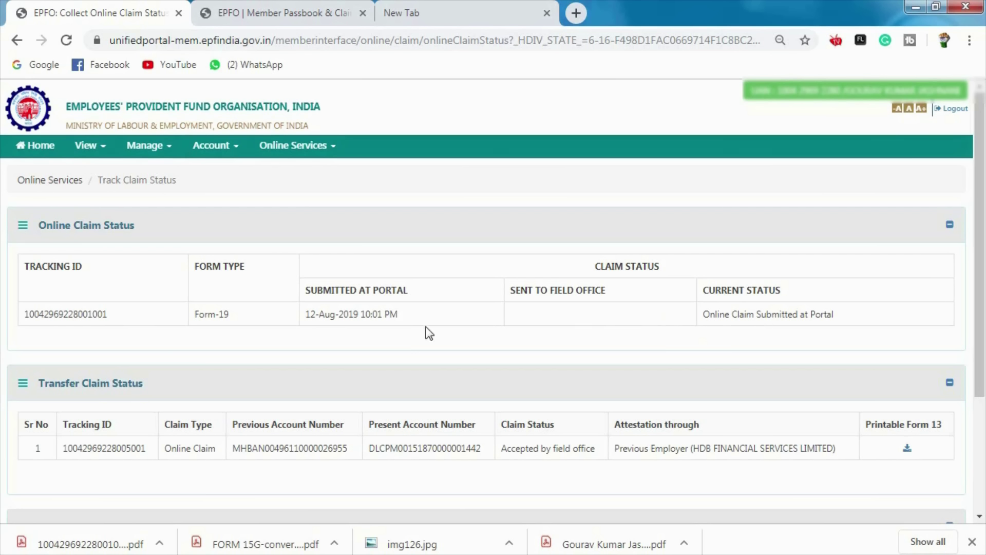
Step: Start a new claim, verify the bank account's last four digits, and accept the undertaking
{"action": "left_click", "coordinate": [374, 328]}
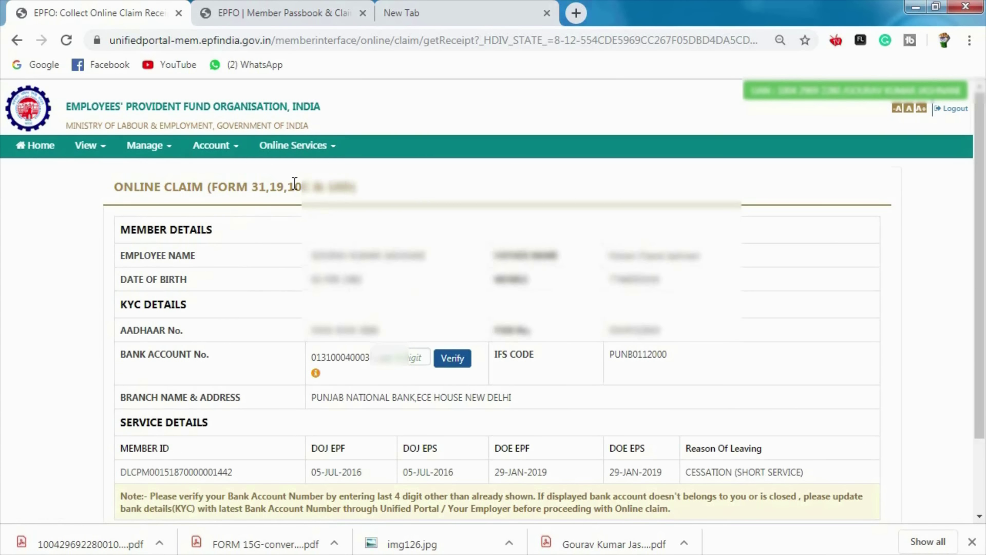
{"action": "left_click", "coordinate": [400, 358]}
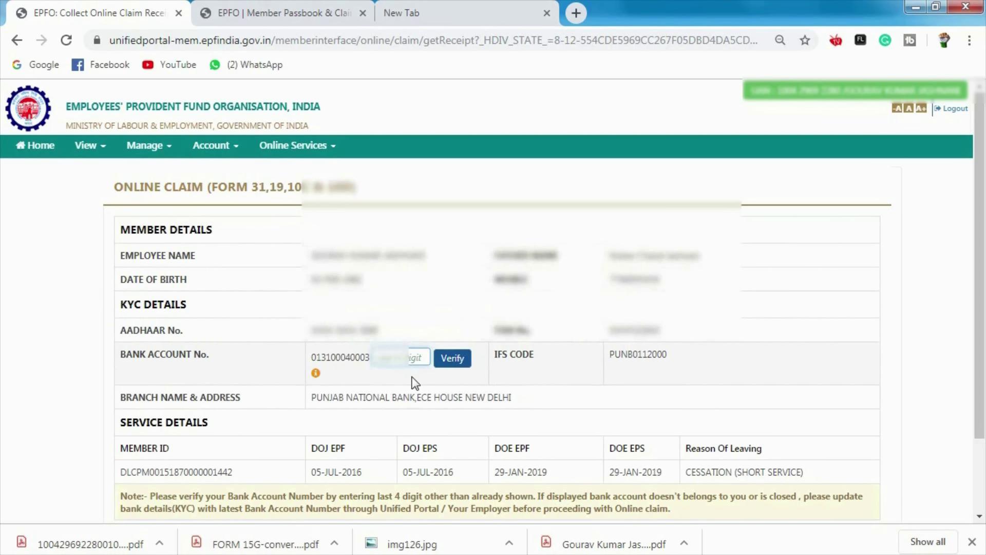
{"action": "left_click", "coordinate": [457, 363]}
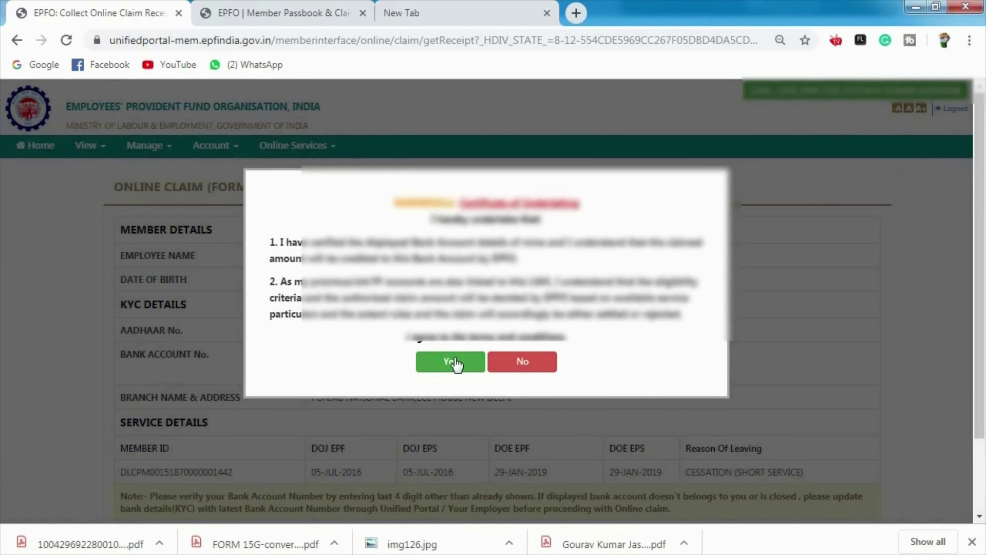
{"action": "left_click", "coordinate": [454, 363]}
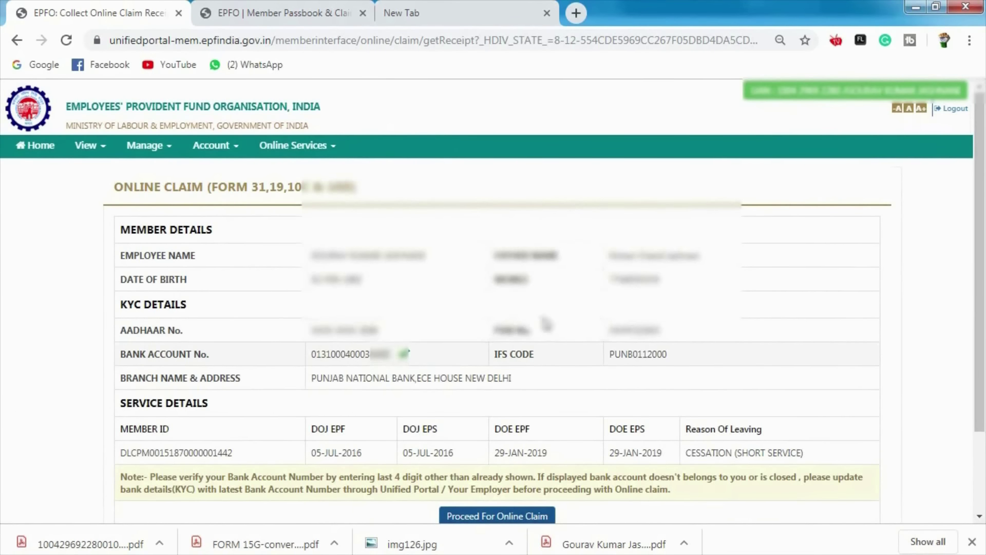
{"action": "scroll", "coordinate": [576, 319], "scroll_direction": "down", "scroll_amount": 2}
Step: Proceed to the online claim and select ONLY PENSION WITHDRAWAL (FORM-10C)
{"action": "left_click", "coordinate": [509, 447]}
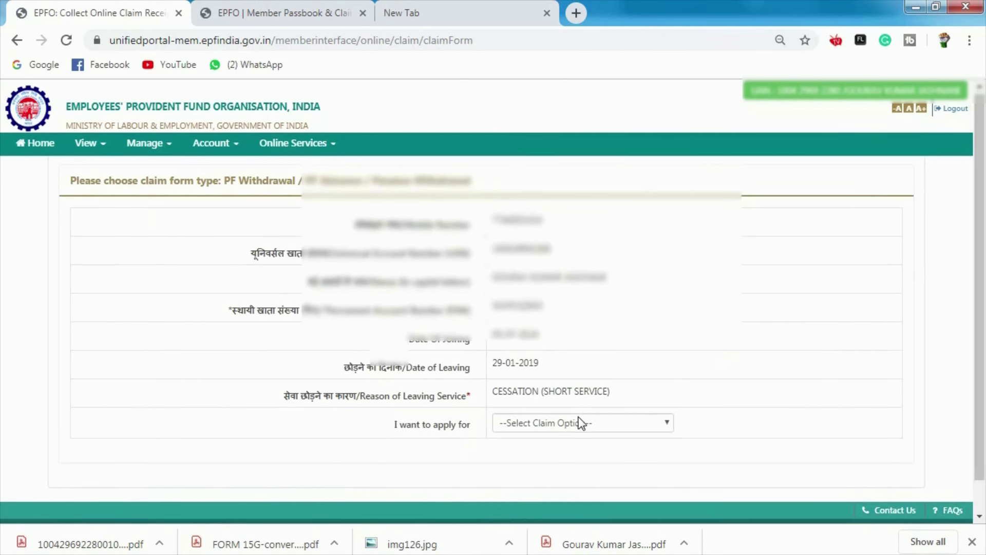
{"action": "scroll", "coordinate": [581, 423], "scroll_direction": "down", "scroll_amount": 1}
{"action": "left_click", "coordinate": [566, 389]}
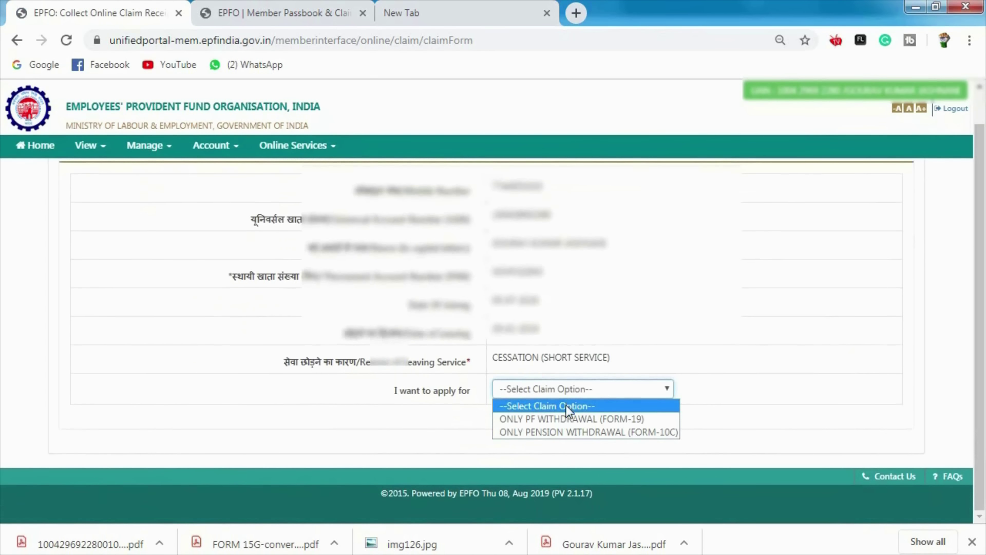
{"action": "left_click", "coordinate": [608, 432]}
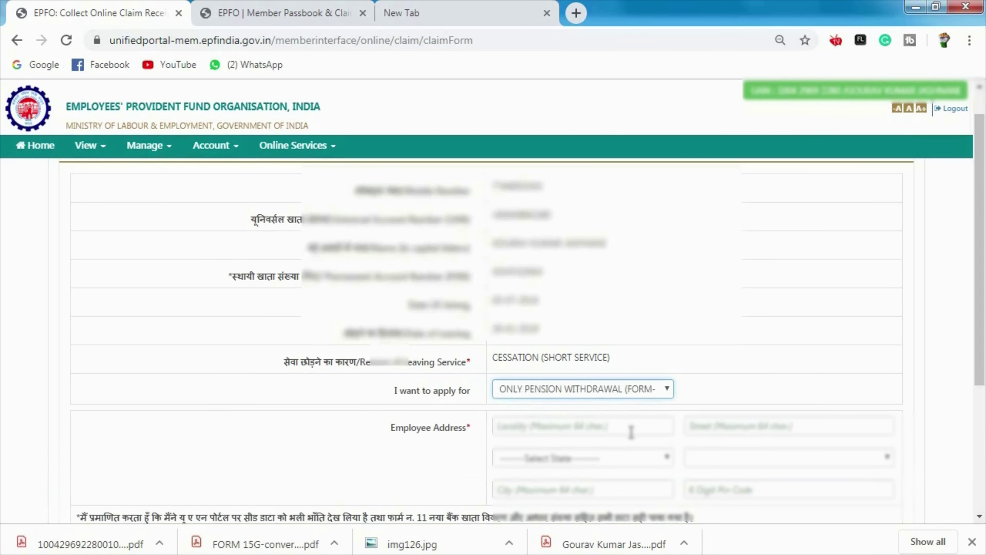
Step: Pick the employee's district and tick the Aadhaar certification checkbox
{"action": "left_click", "coordinate": [782, 458]}
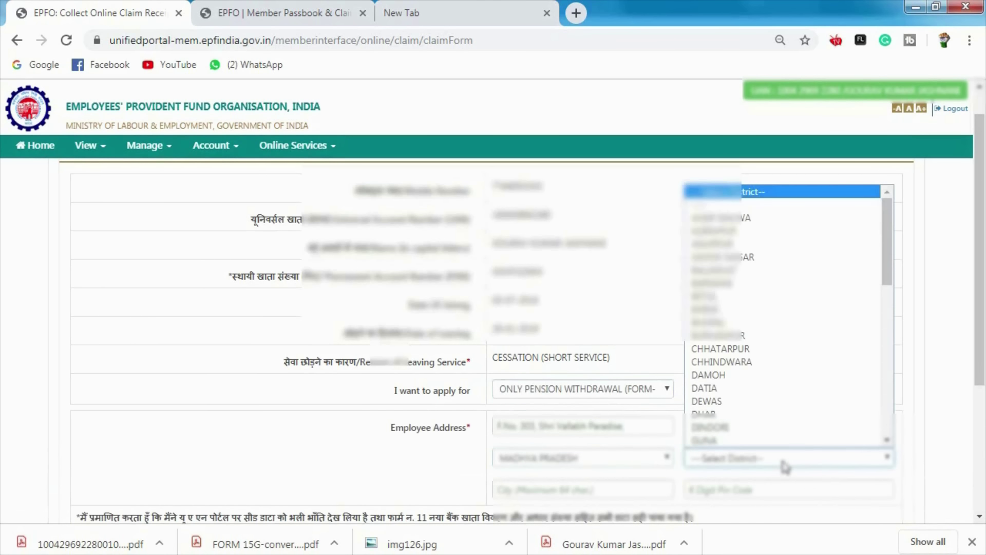
{"action": "key", "text": "i"}
{"action": "left_click", "coordinate": [785, 466]}
{"action": "scroll", "coordinate": [598, 483], "scroll_direction": "down", "scroll_amount": 4}
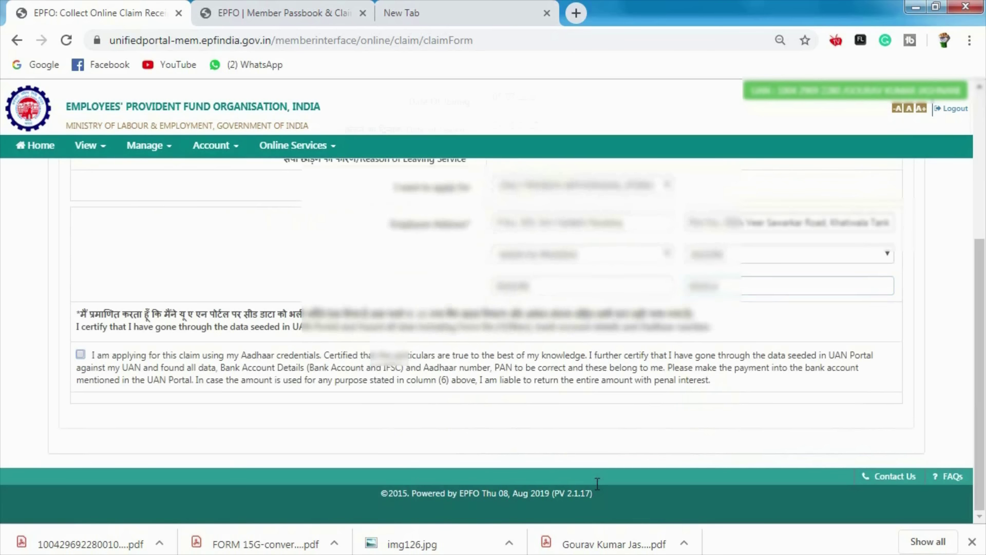
{"action": "left_click_drag", "start_coordinate": [982, 355], "coordinate": [985, 339]}
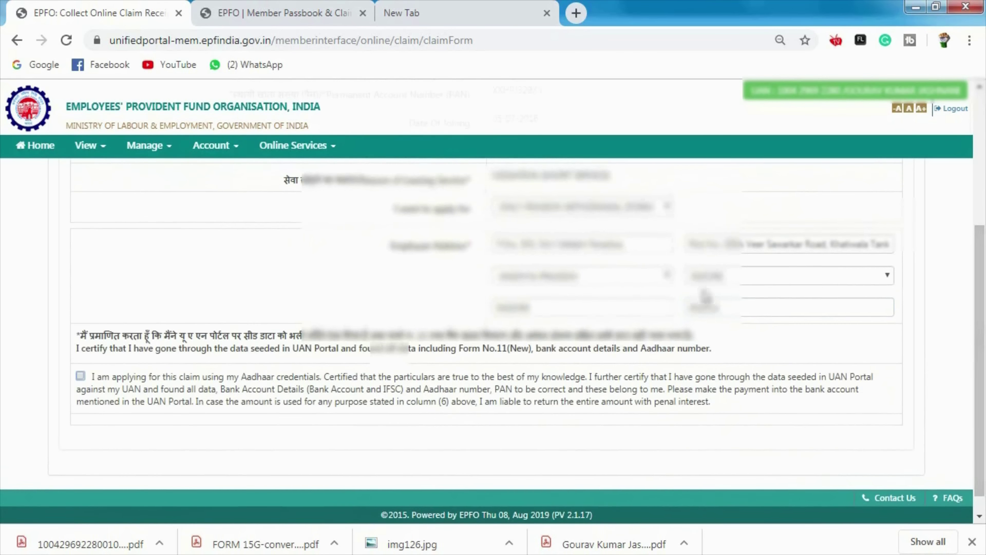
{"action": "left_click", "coordinate": [80, 376]}
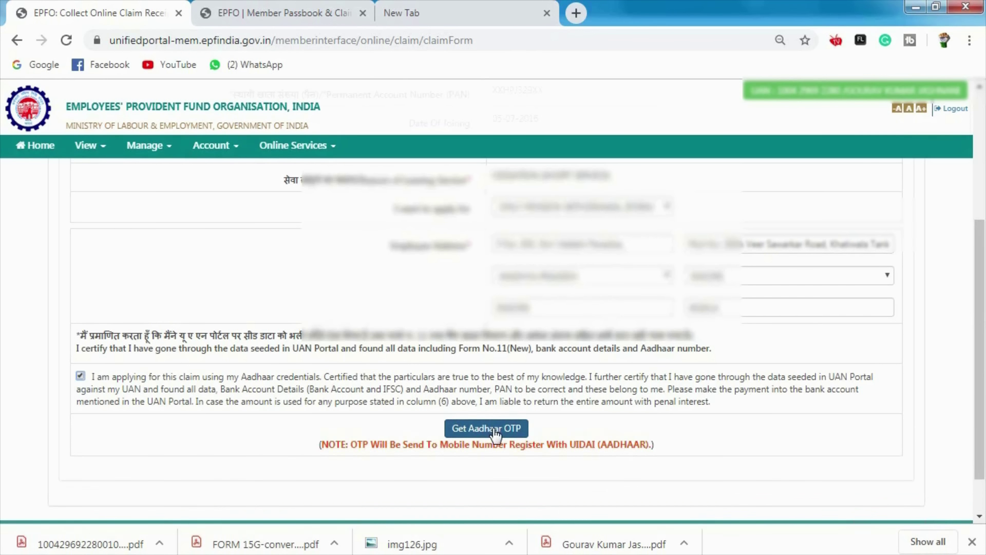
Step: Request a fresh Aadhaar OTP, enter the code, and submit the pension withdrawal claim
{"action": "left_click", "coordinate": [487, 428]}
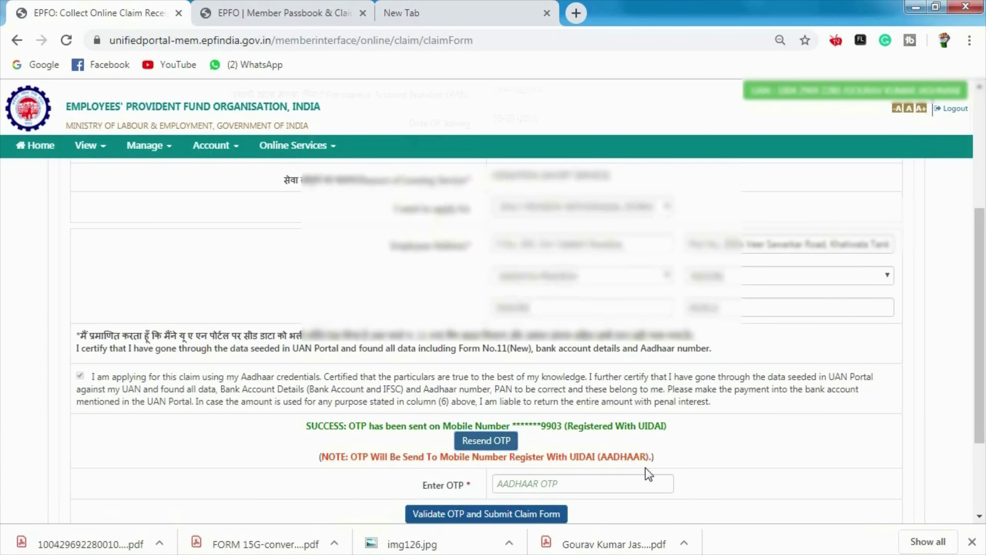
{"action": "left_click", "coordinate": [621, 481]}
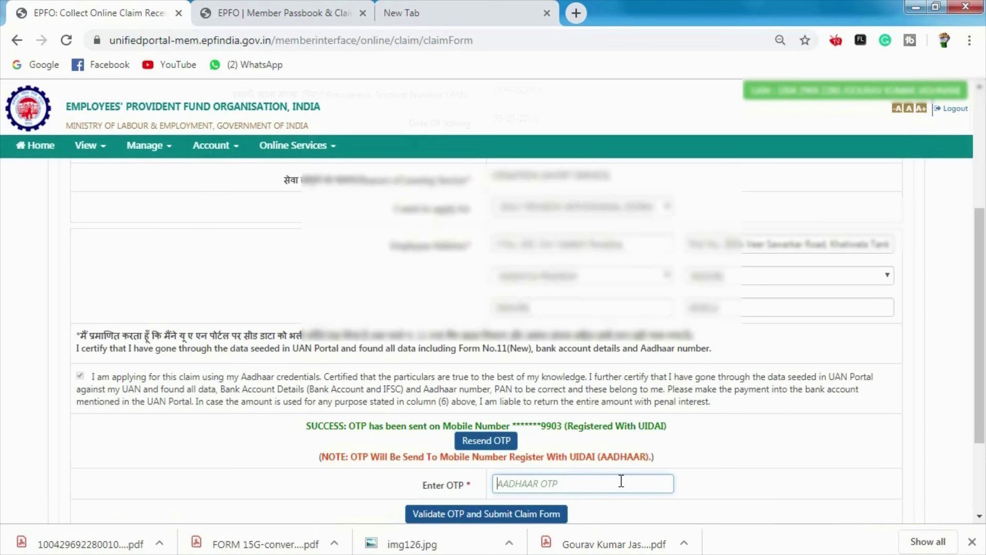
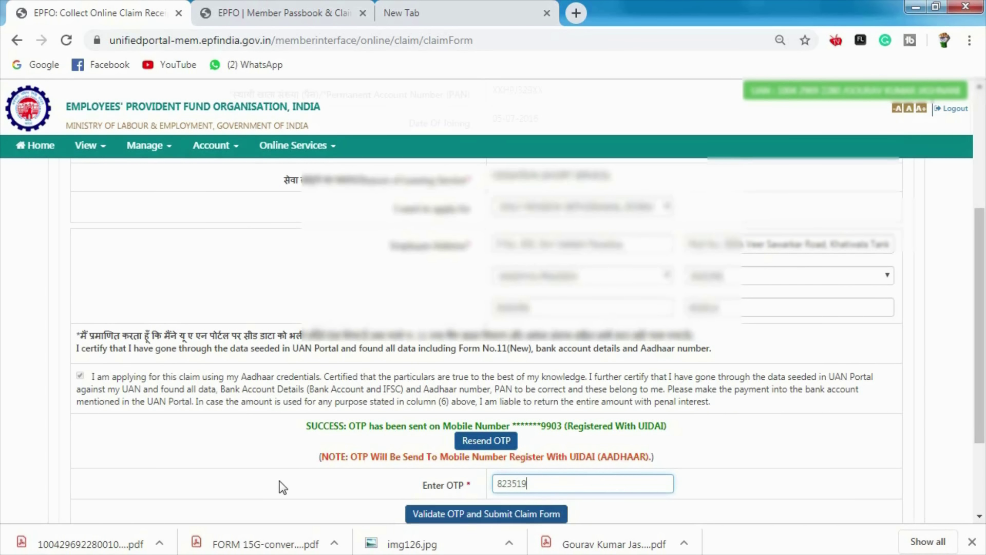
{"action": "left_click", "coordinate": [485, 514]}
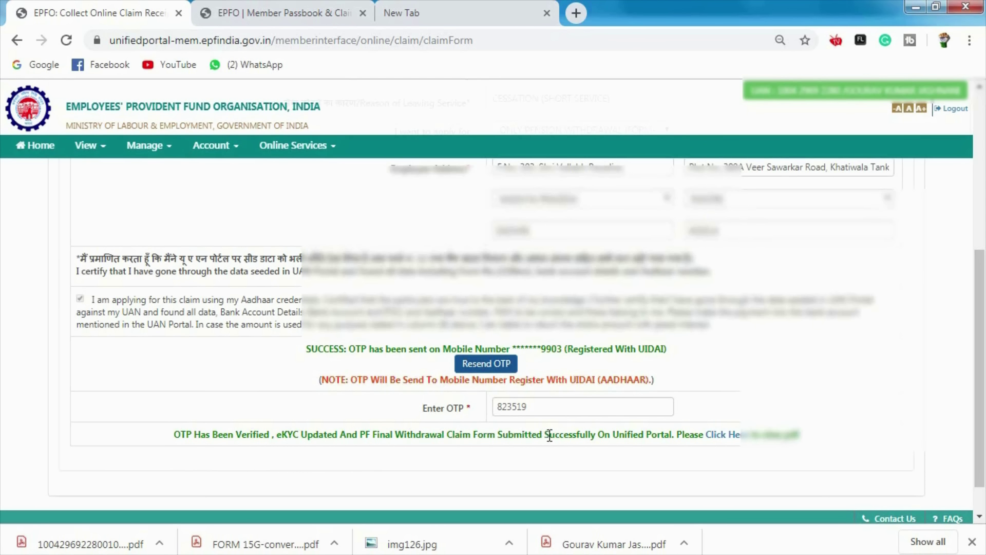
{"action": "left_click", "coordinate": [311, 157]}
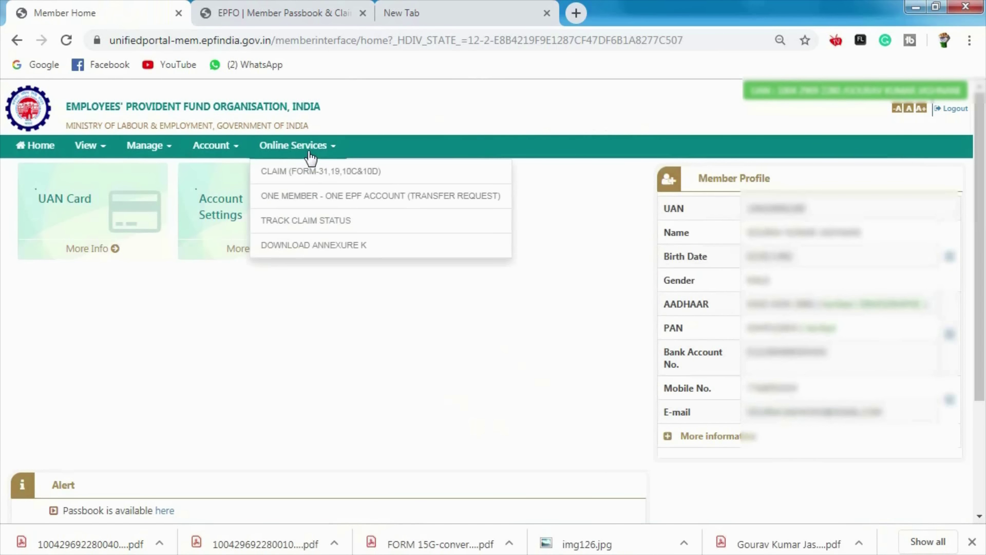
{"action": "left_click", "coordinate": [327, 228]}
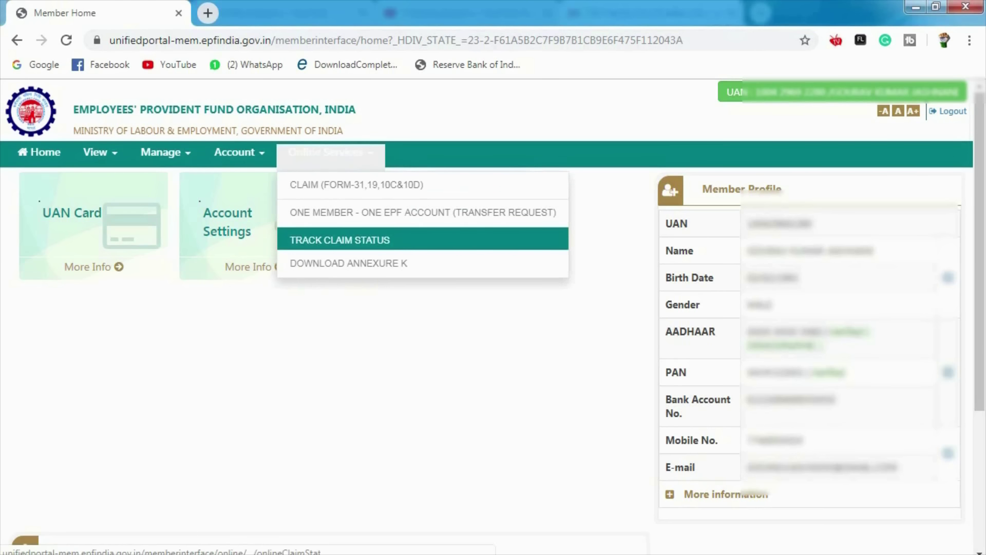
Step: Open Track Claim Status to see the Form-10C and Form-19 claims marked Claim Settled
{"action": "left_click", "coordinate": [339, 240]}
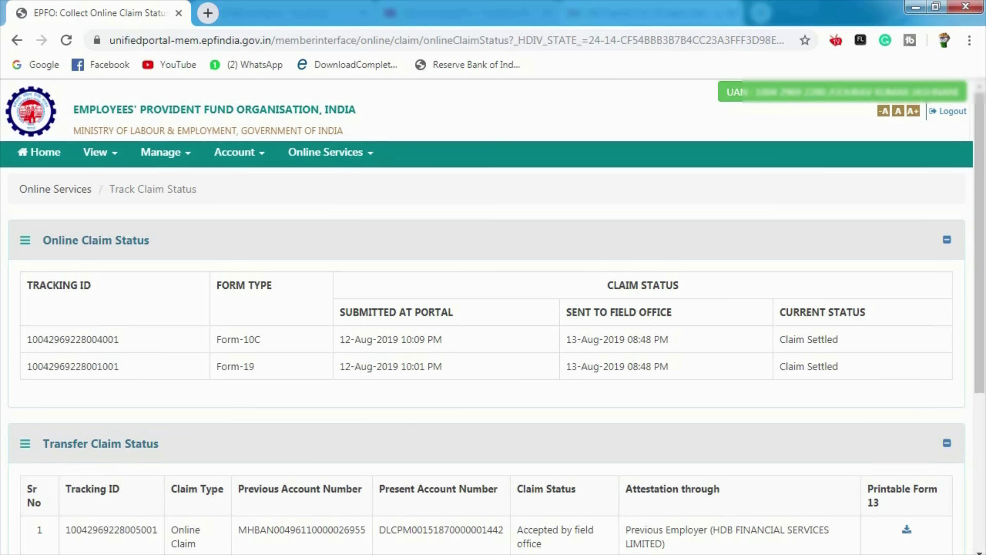
{"action": "left_click", "coordinate": [101, 153]}
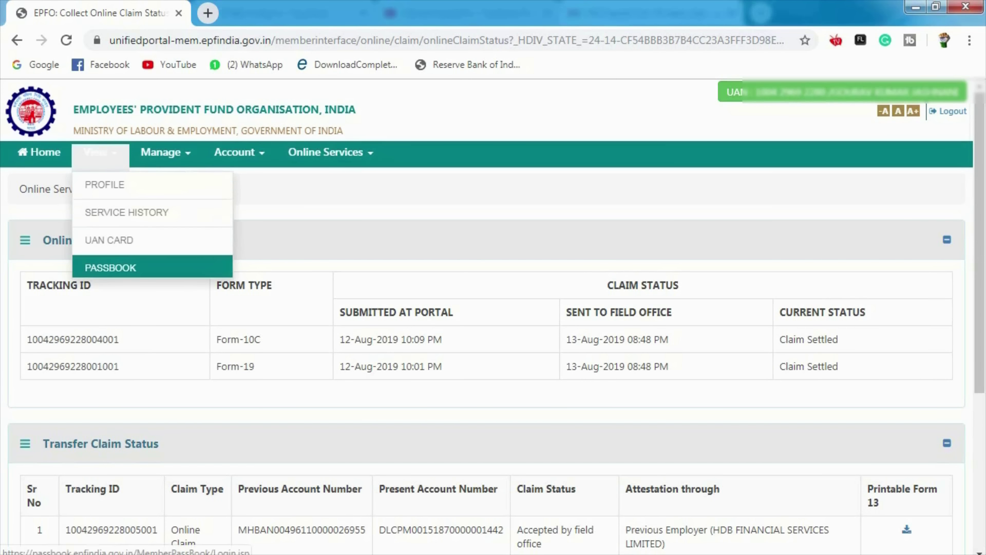
Step: Open the Member Passbook in a new tab and log in with the saved UAN and password
{"action": "left_click", "coordinate": [110, 267]}
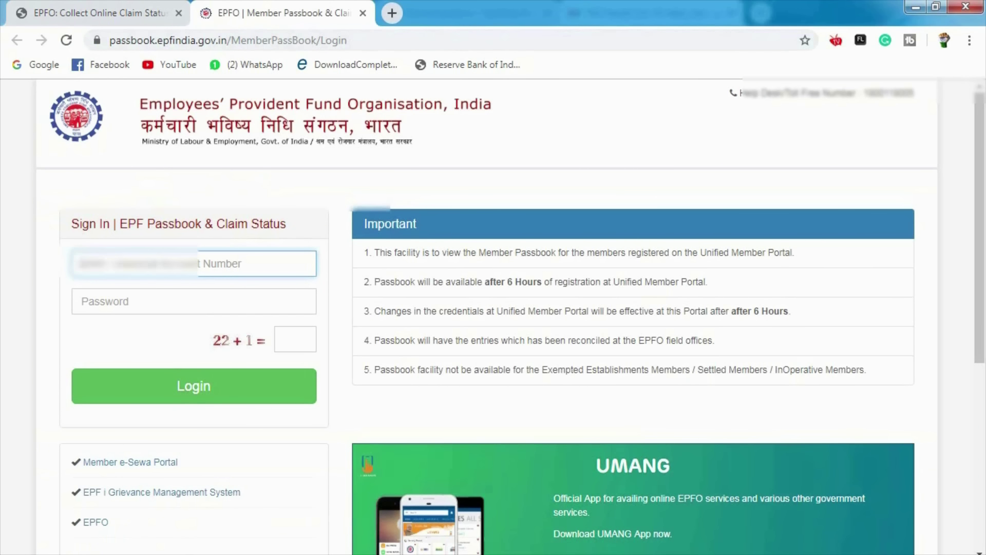
{"action": "key", "text": "ctrl+v"}
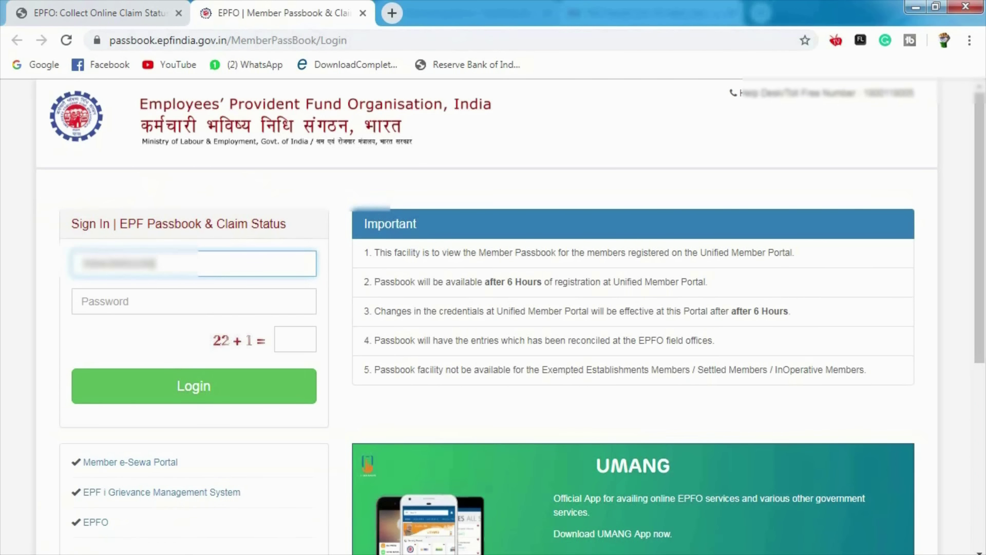
{"action": "key", "text": "Tab"}
{"action": "type", "text": "••••"}
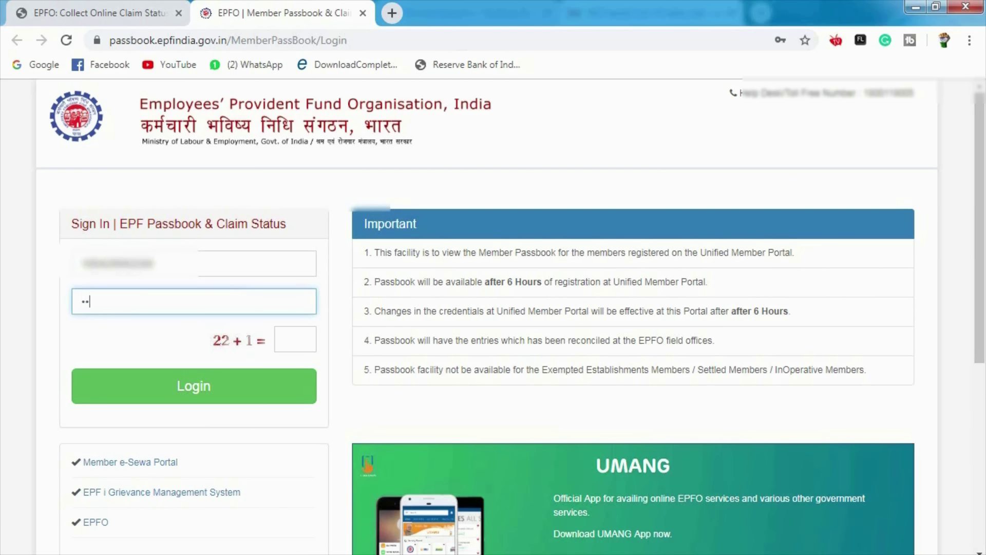
{"action": "type", "text": "•••••"}
{"action": "key", "text": "Return"}
Step: Select the second Member ID and view its claim status, showing Form-10C settled for ₹57177
{"action": "key", "text": "alt+Down"}
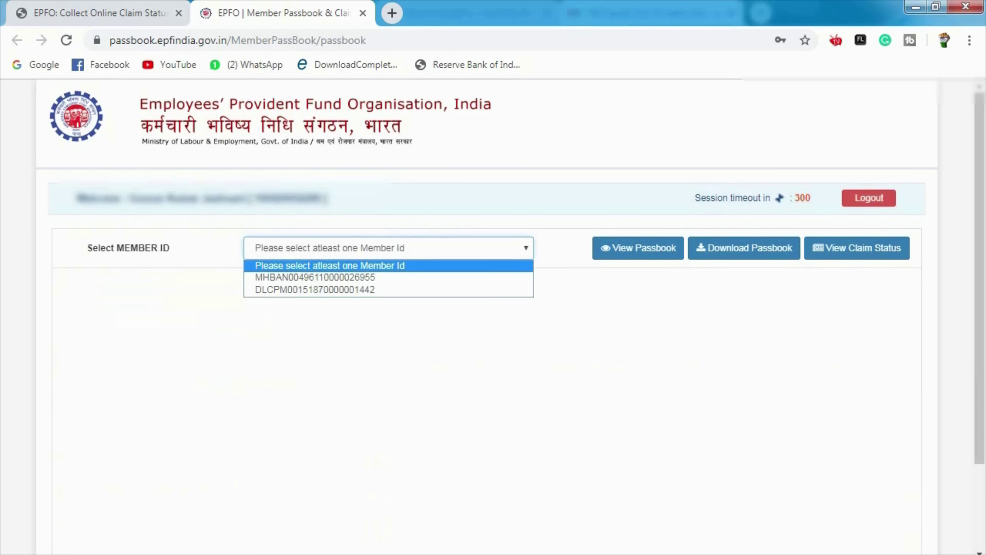
{"action": "key", "text": "Down"}
{"action": "key", "text": "Down"}
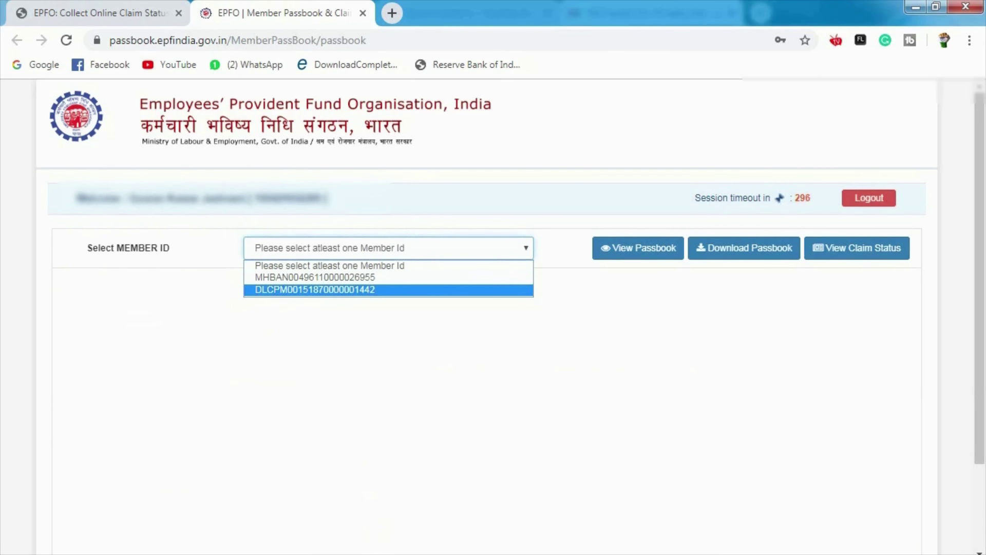
{"action": "key", "text": "Return"}
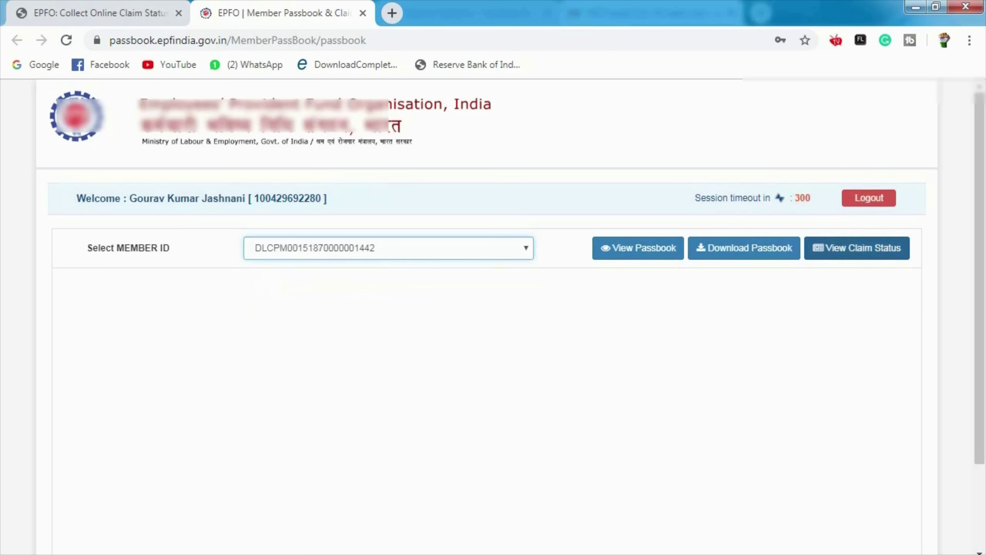
{"action": "key", "text": "Return"}
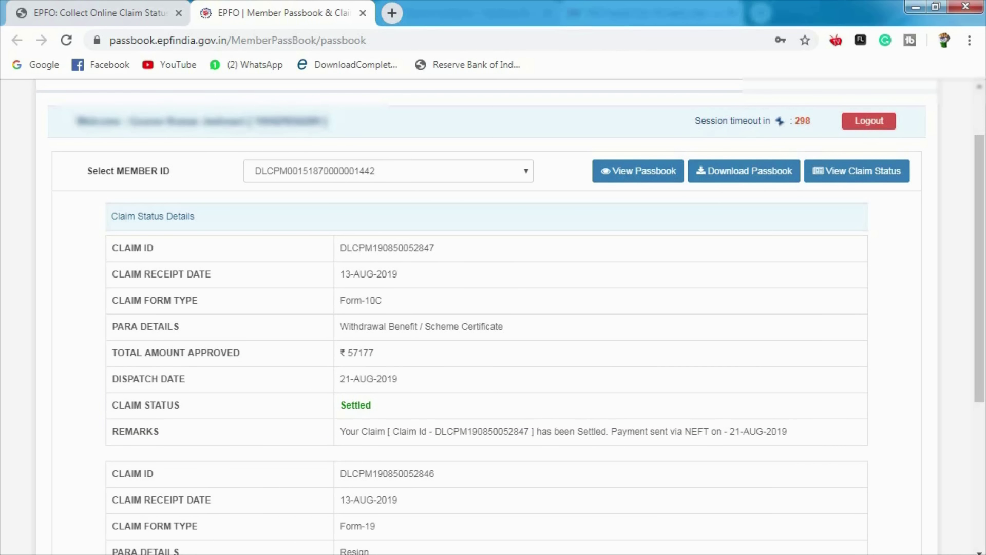
Step: Scroll through the passbook claim status to review the settled Form-19 claim details
{"action": "scroll", "coordinate": [493, 319], "scroll_direction": "down", "scroll_amount": 5}
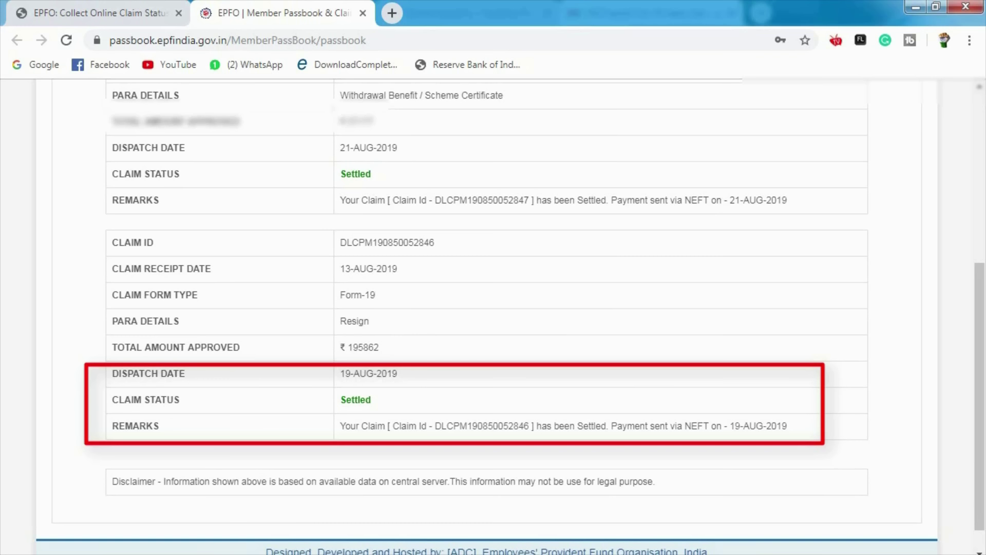
{"action": "scroll", "coordinate": [510, 317], "scroll_direction": "up", "scroll_amount": 2}
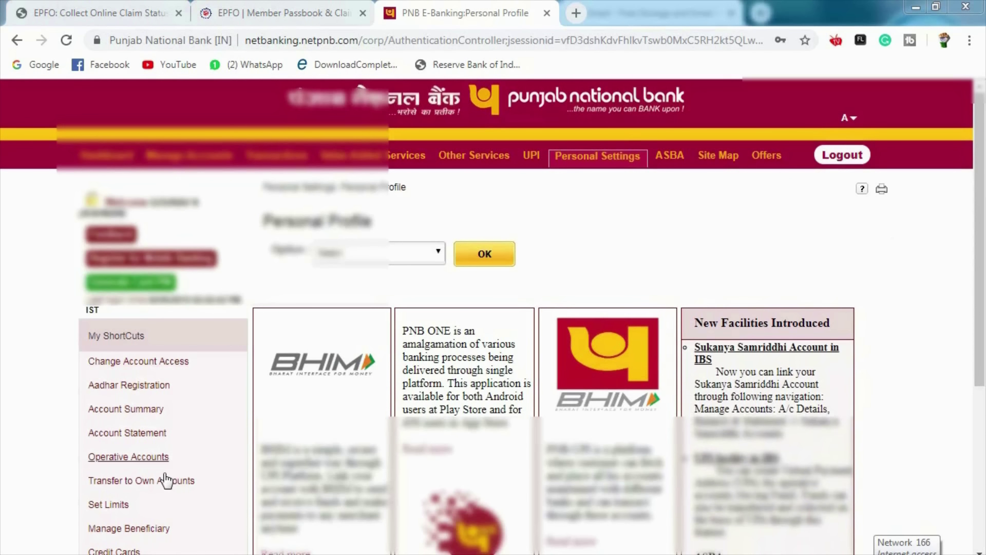
Step: Search the PNB account statement for the last 1 month, revealing EPFO credits 57,177.00 and 1,95,862.00
{"action": "left_click", "coordinate": [138, 435]}
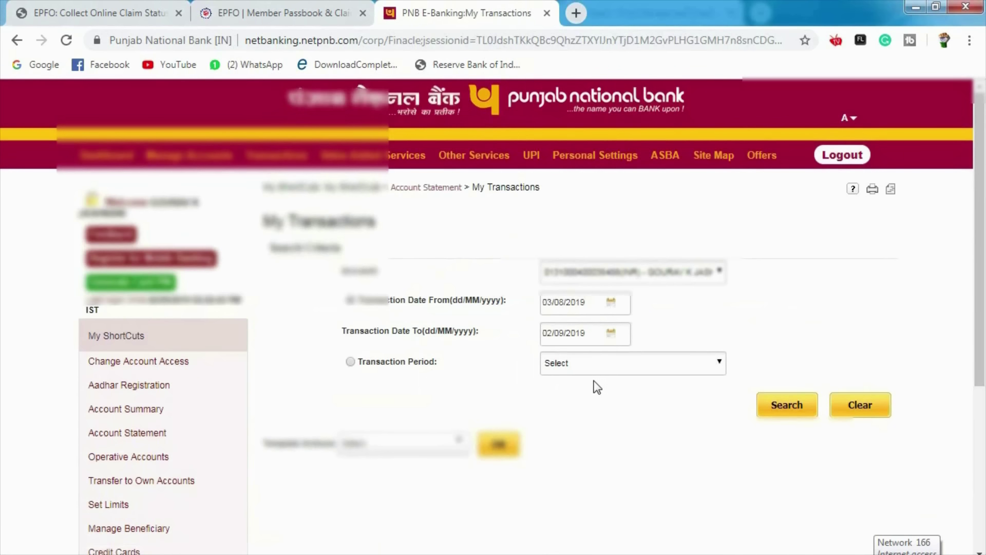
{"action": "left_click", "coordinate": [600, 369]}
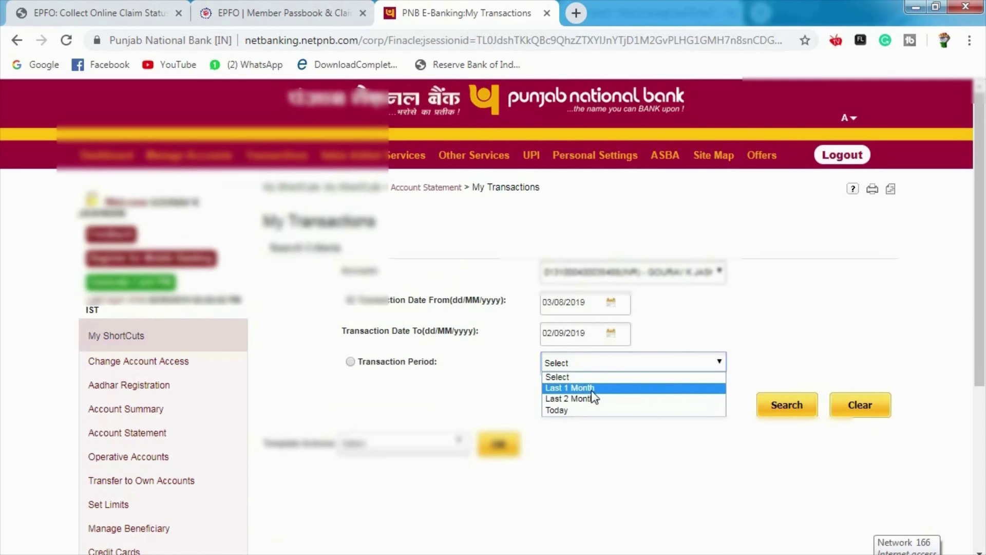
{"action": "left_click", "coordinate": [591, 389]}
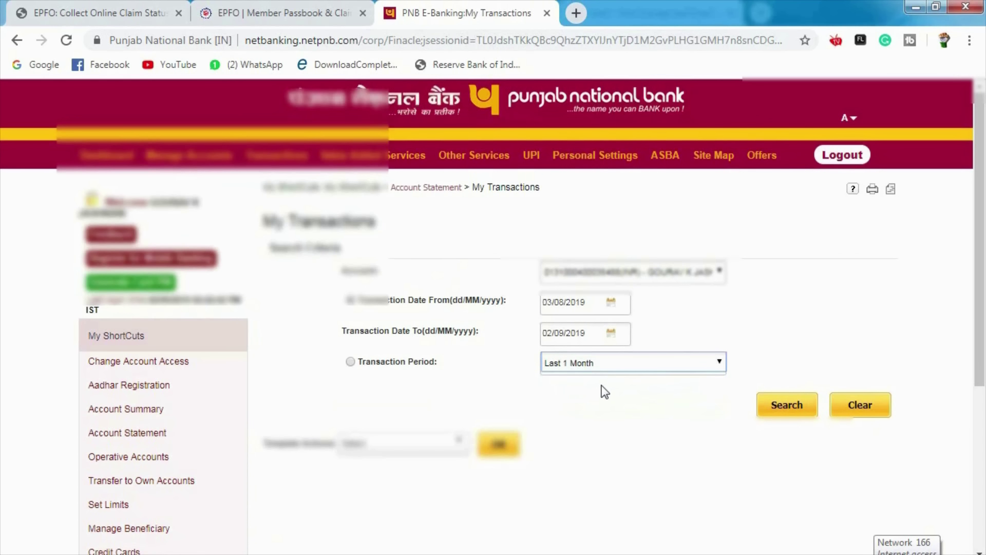
{"action": "left_click", "coordinate": [796, 410]}
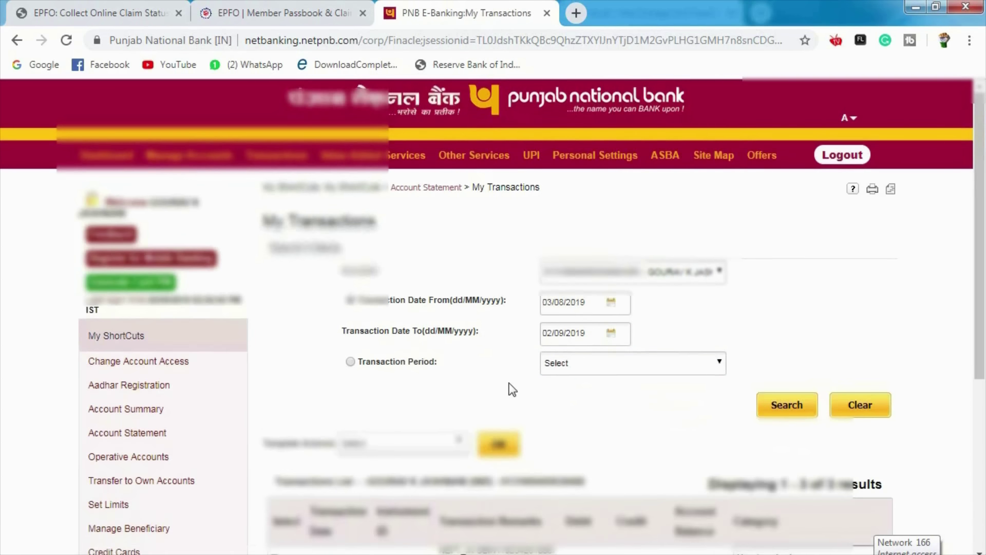
{"action": "scroll", "coordinate": [511, 388], "scroll_direction": "down", "scroll_amount": 5}
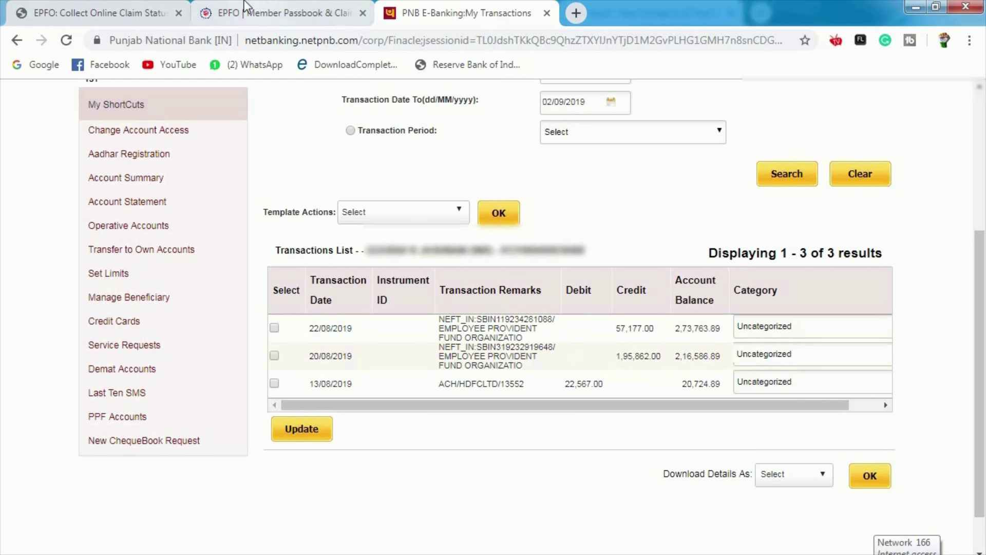
Step: Back on the passbook, add the withdrawals 136494 + 59368 in Calculator to get 195862
{"action": "key", "text": "ctrl+shift+Tab"}
{"action": "scroll", "coordinate": [504, 405], "scroll_direction": "down", "scroll_amount": 3}
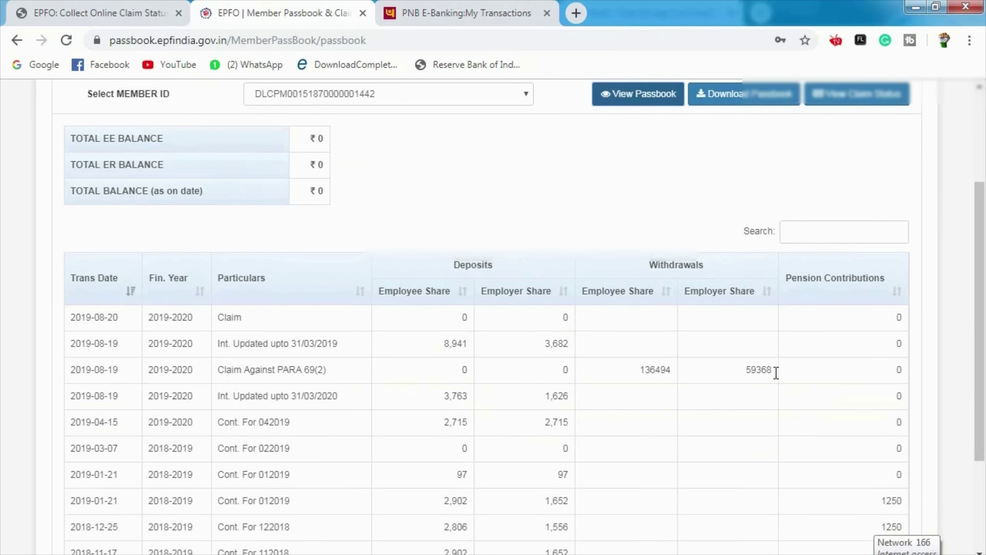
{"action": "key", "text": "XF86Calculator"}
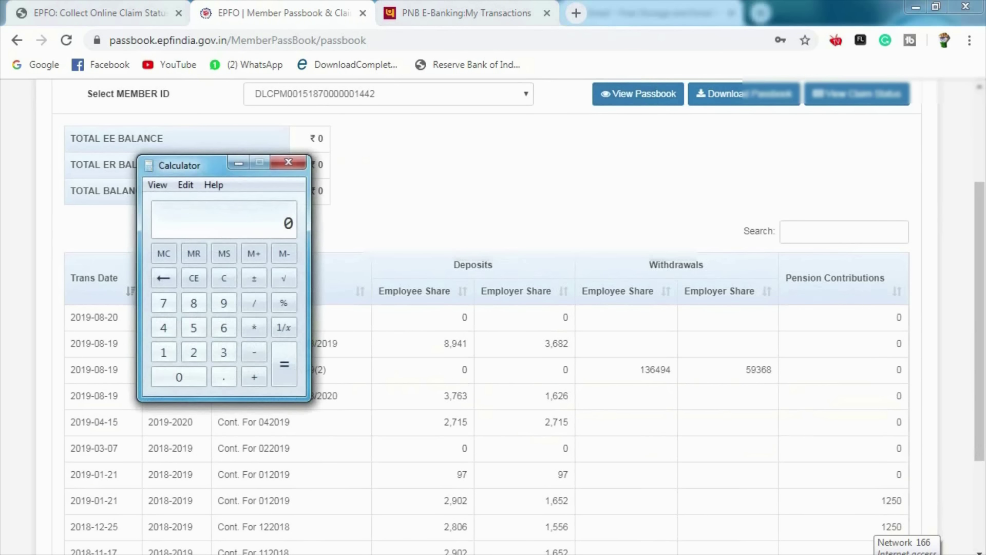
{"action": "type", "text": "136"}
{"action": "type", "text": "494+5"}
{"action": "type", "text": "9368"}
{"action": "key", "text": "Return"}
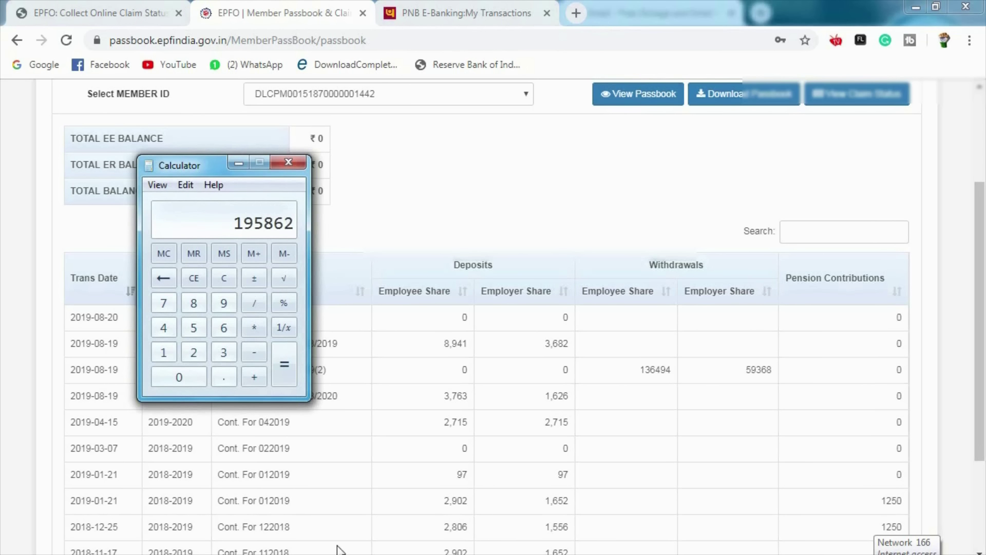
{"action": "left_click", "coordinate": [459, 4]}
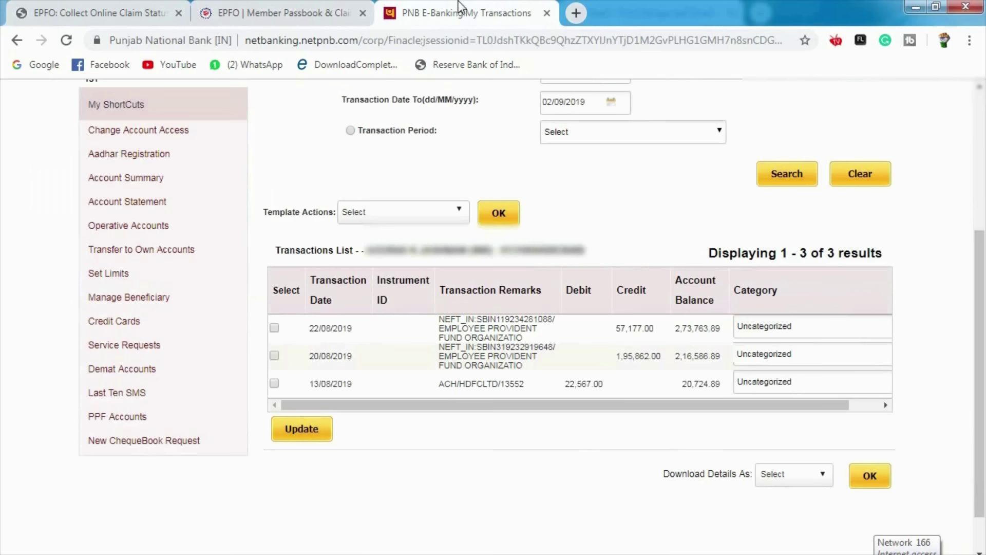